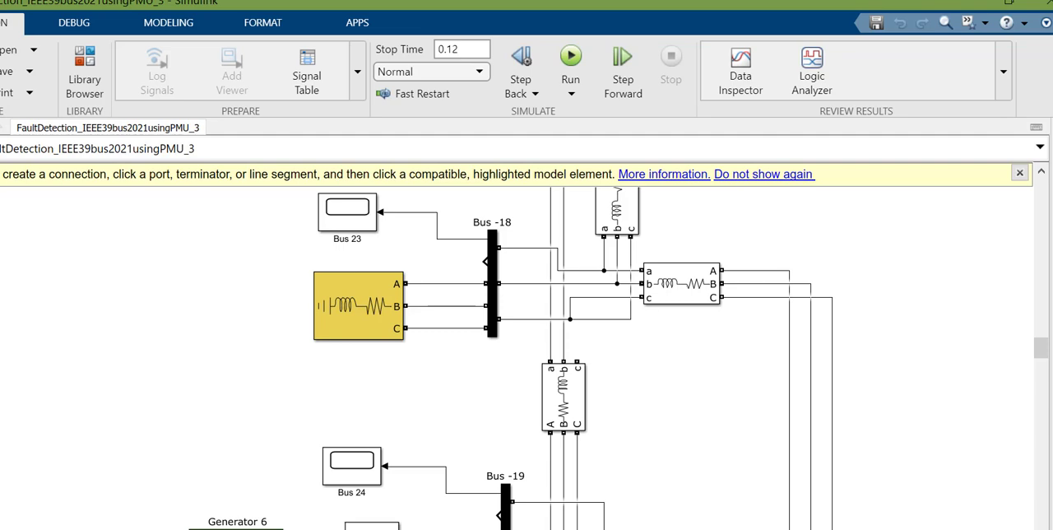
Step: Rename the first green generator block above Bus-1 to "Generator1 NTPC"
scroll(518, 375, "down", 3)
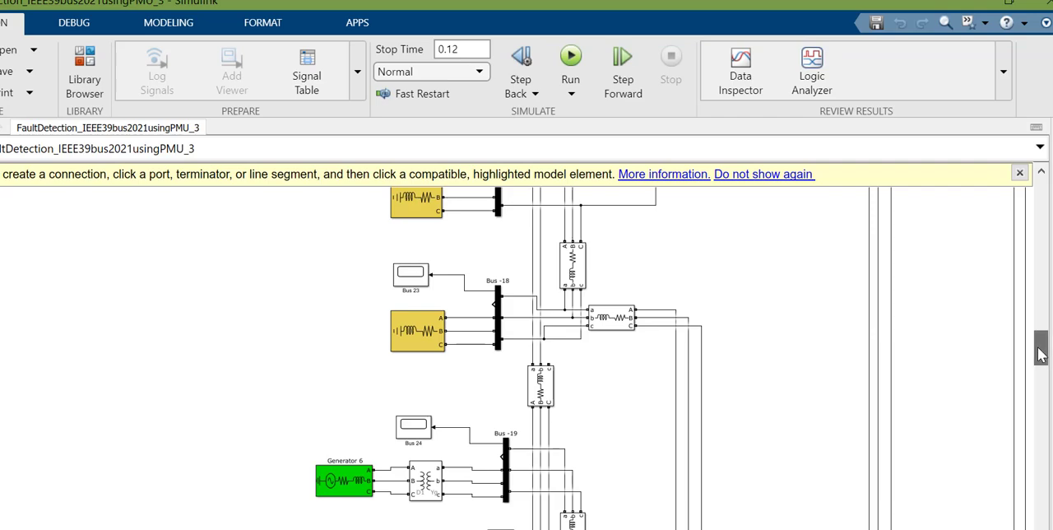
left_click_drag(1041, 345, 1043, 204)
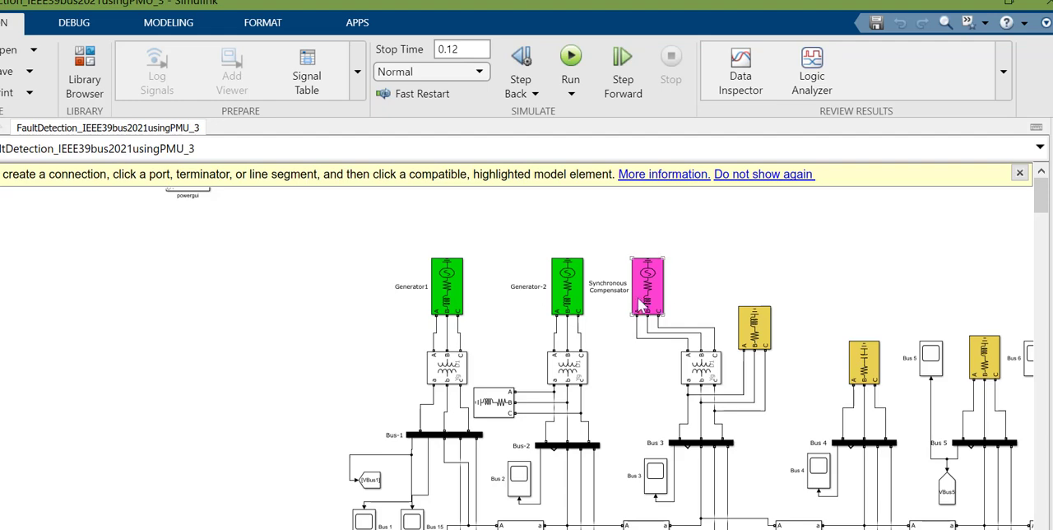
double_click(411, 286)
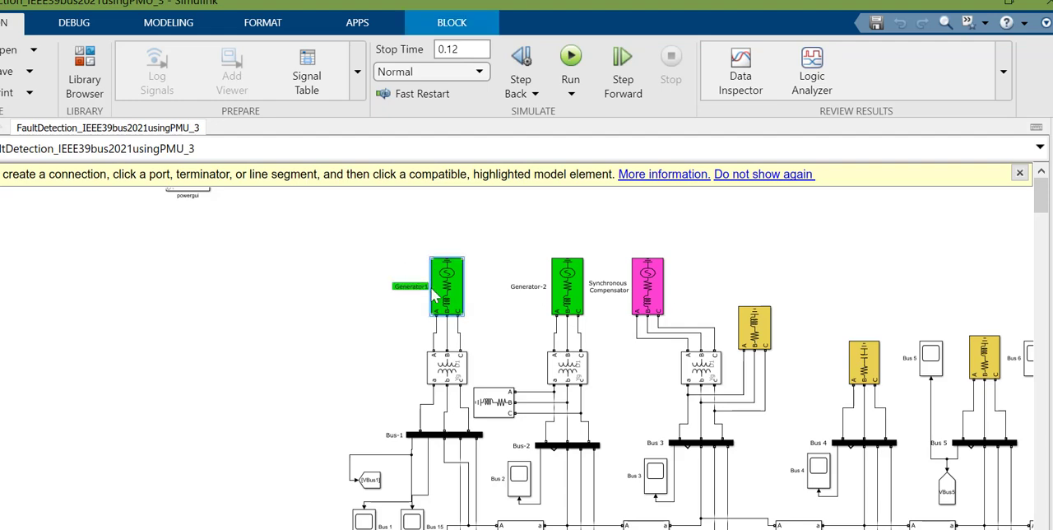
left_click(432, 288)
left_click(411, 286)
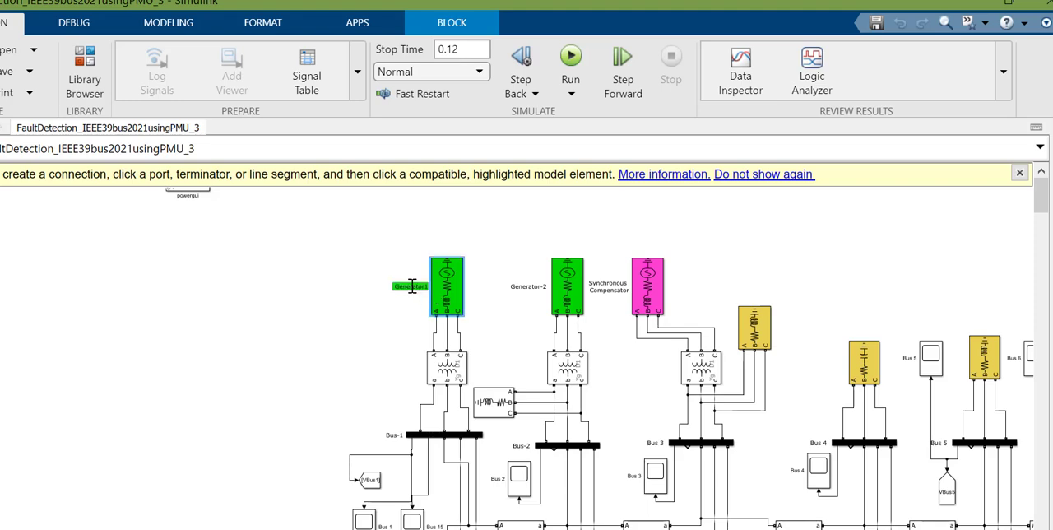
left_click(385, 319)
scroll(385, 319, "up", 2)
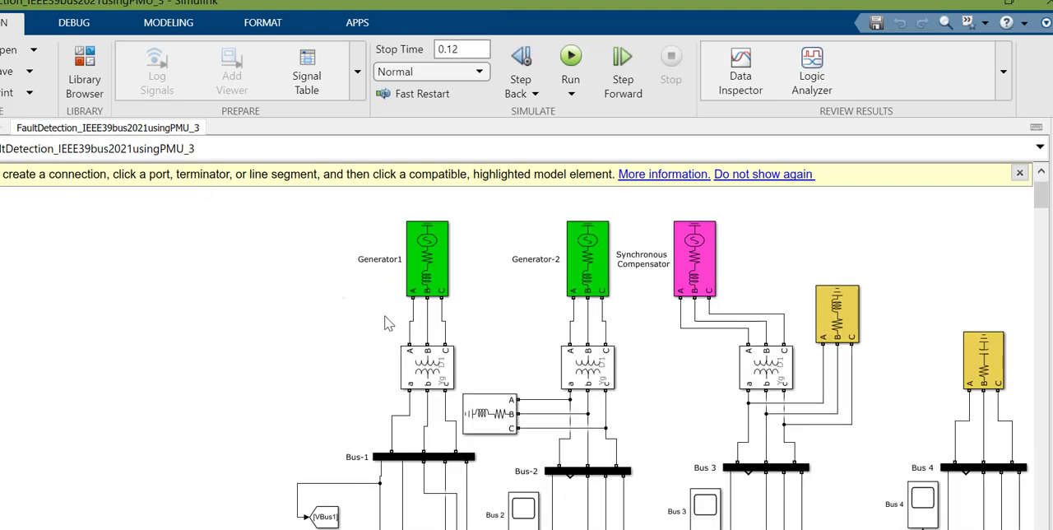
left_click(371, 231)
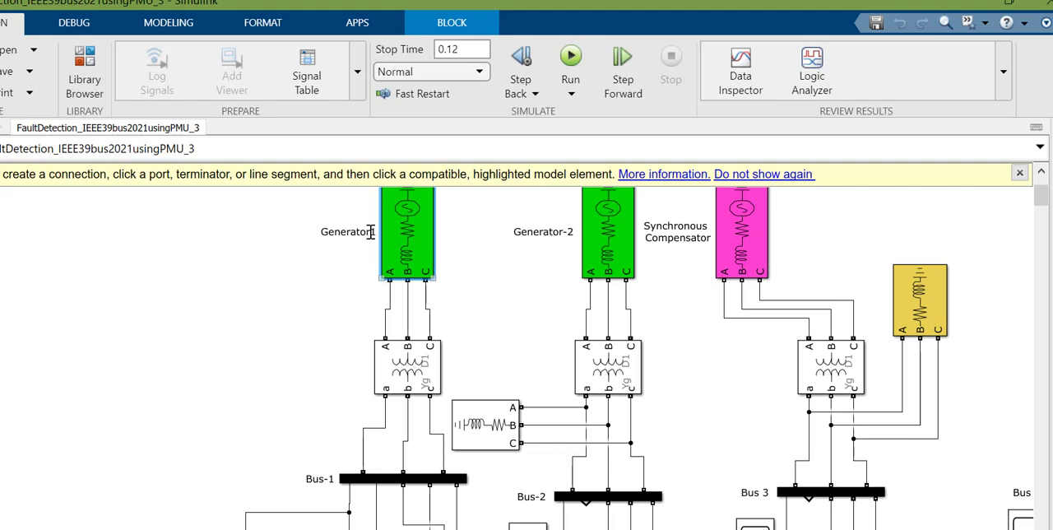
double_click(371, 232)
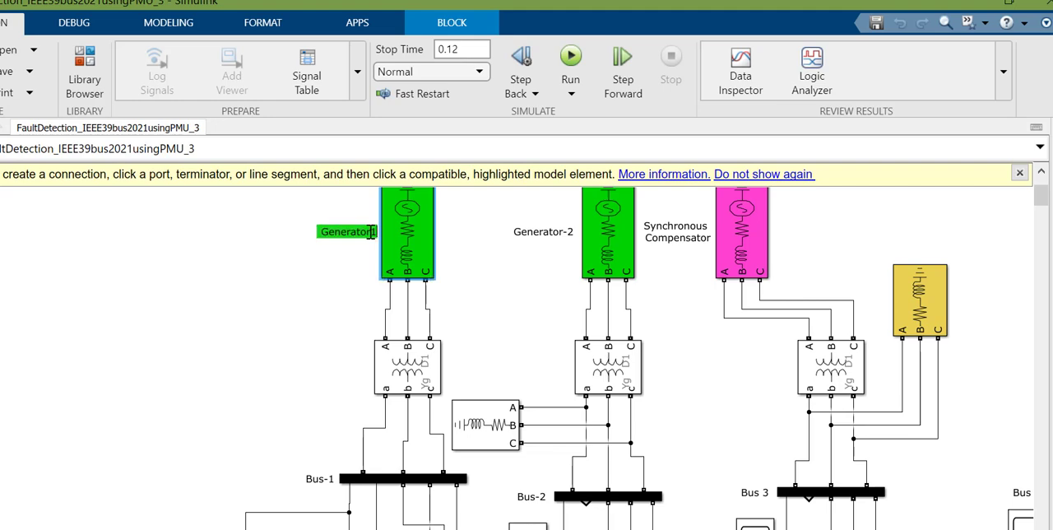
type("NTPC")
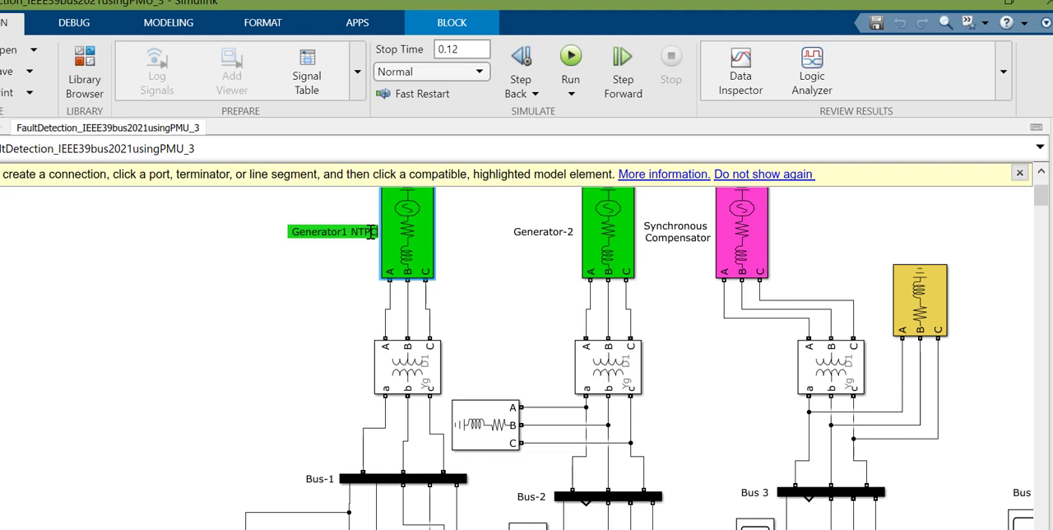
left_click(351, 314)
Step: Rename the green generator block above Bus-2 to "Generator-2 Nuclear Energy"
double_click(568, 232)
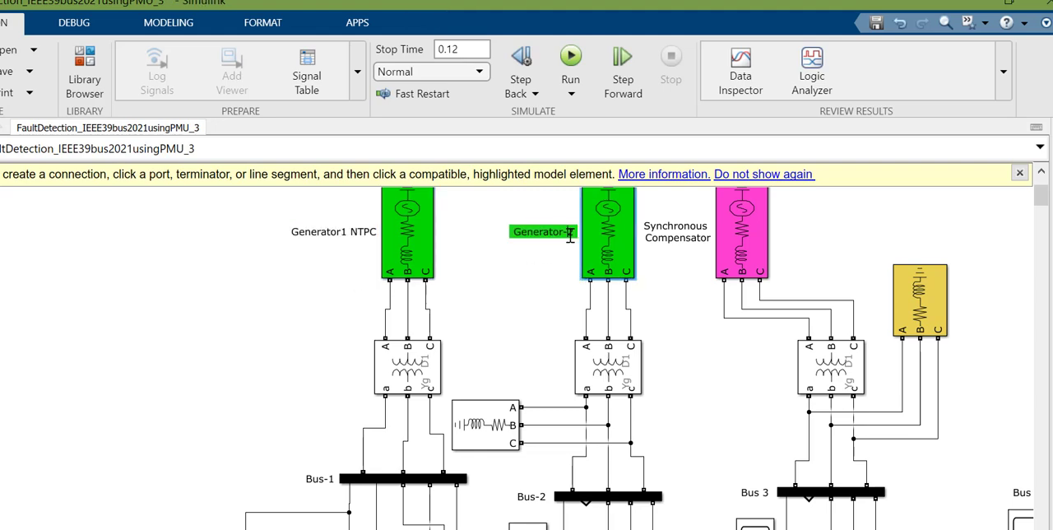
key("Right")
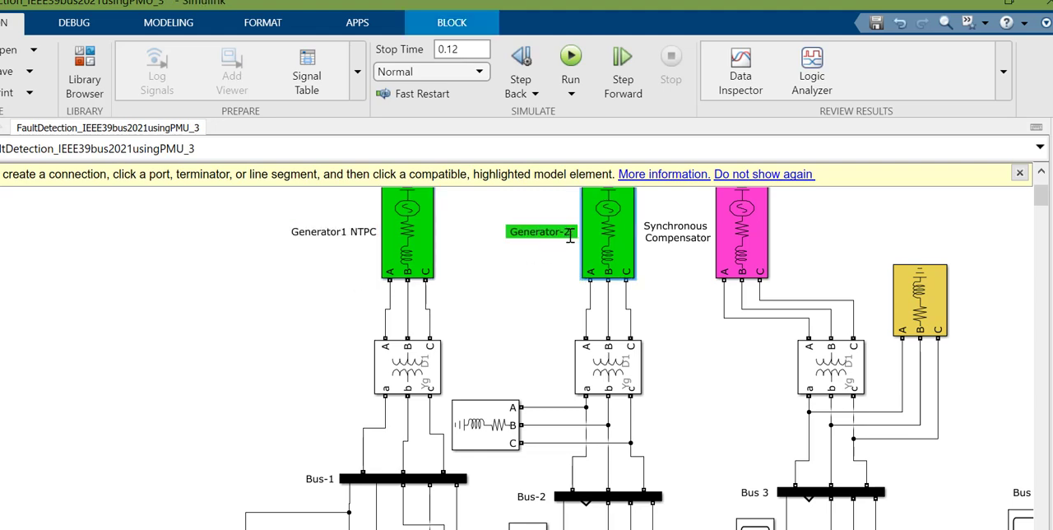
type("Nucle")
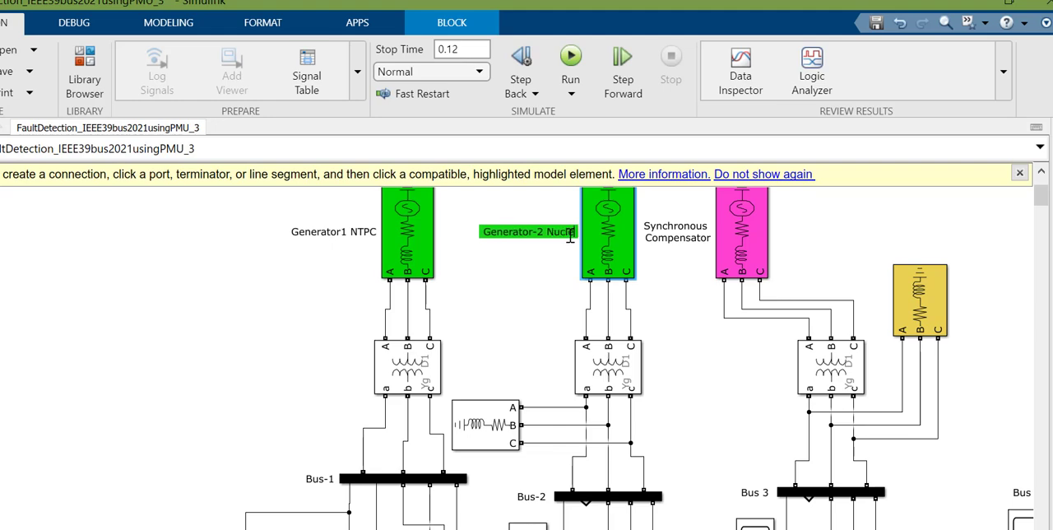
type("ar Ener")
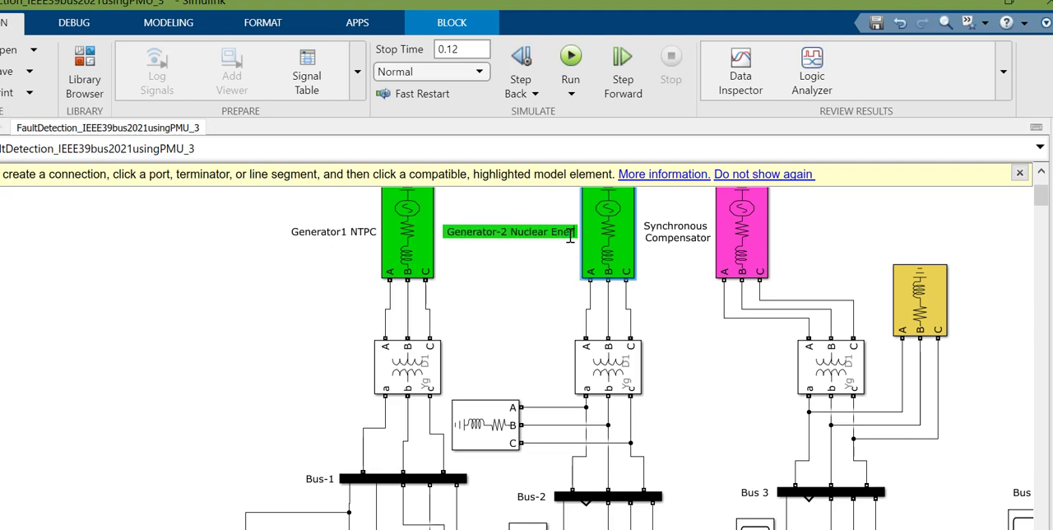
type("gy")
left_click(537, 284)
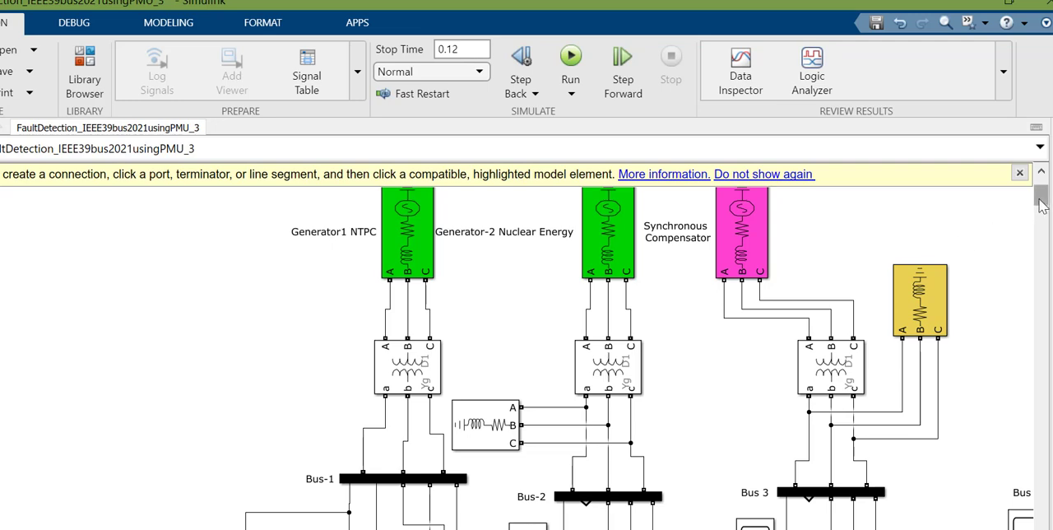
Step: Examine the network from the generators at Bus-1 across Bus 2 to Bus 6 and on to the fault block at Bus 7
left_click_drag(1041, 197, 1039, 188)
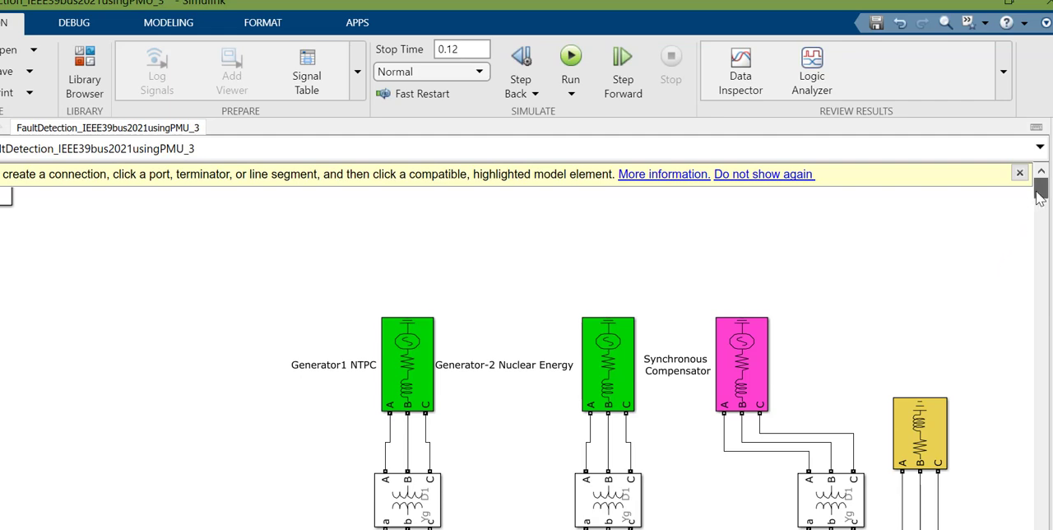
scroll(1039, 198, "down", 2)
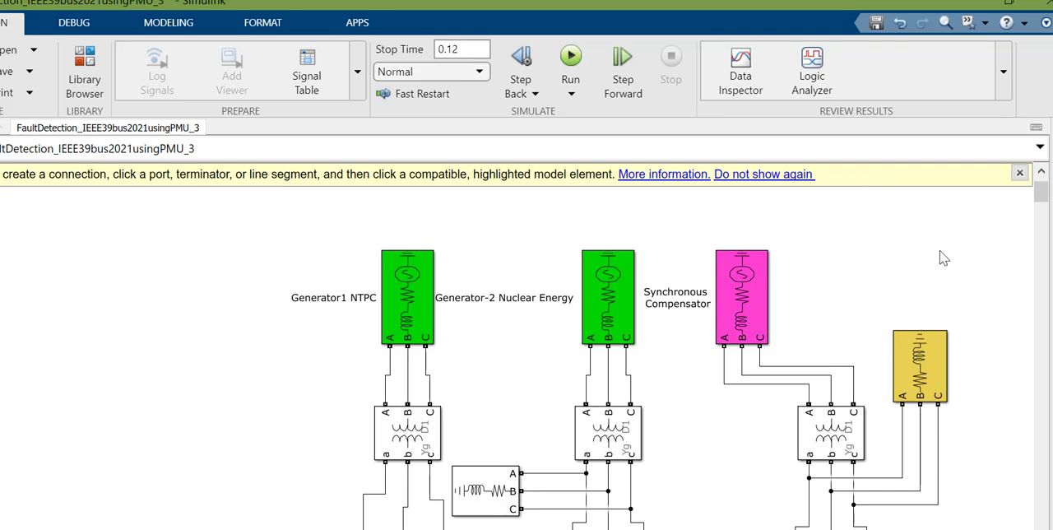
mouse_move(1042, 198)
left_mouse_down()
mouse_move(1042, 188)
mouse_move(1041, 205)
left_mouse_up()
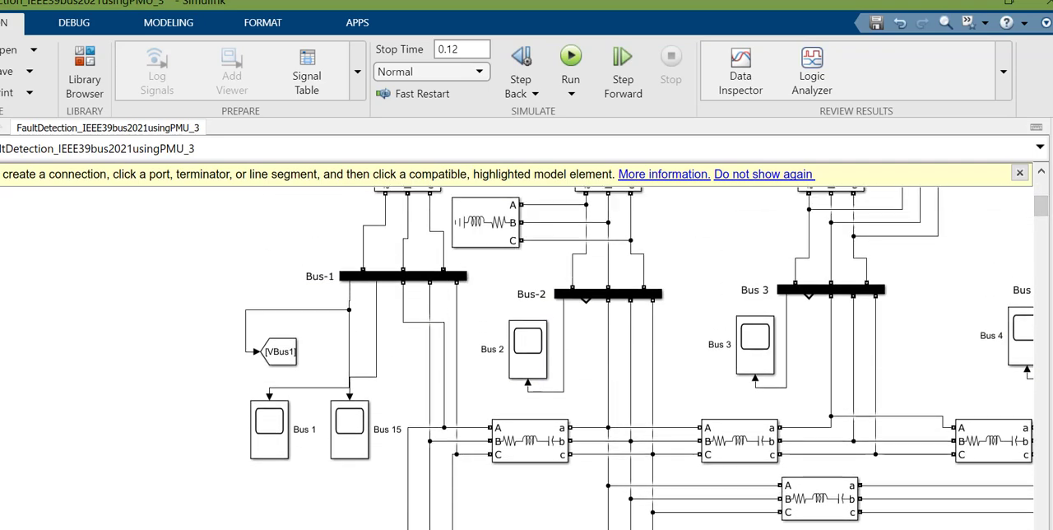
scroll(527, 358, "right", 4)
scroll(776, 456, "right", 5)
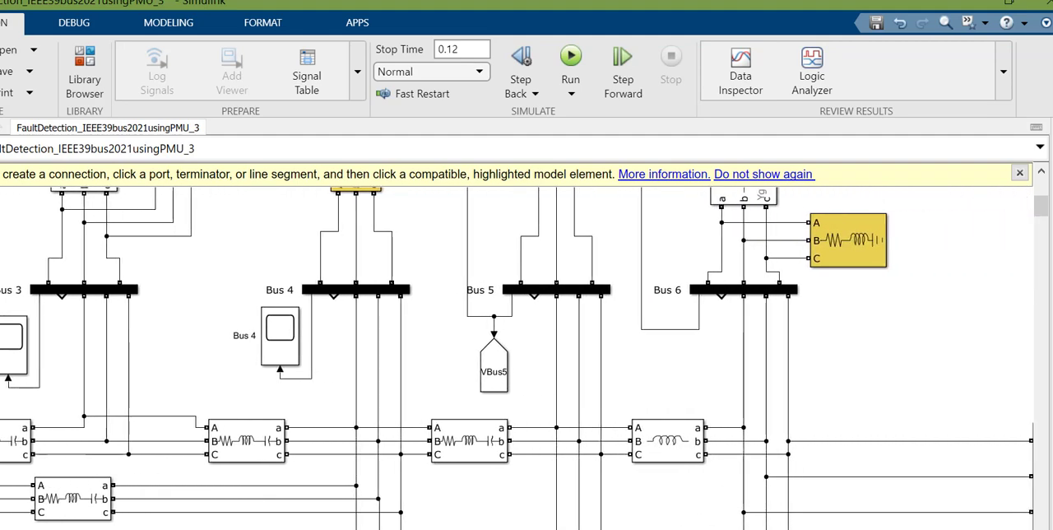
scroll(518, 358, "right", 5)
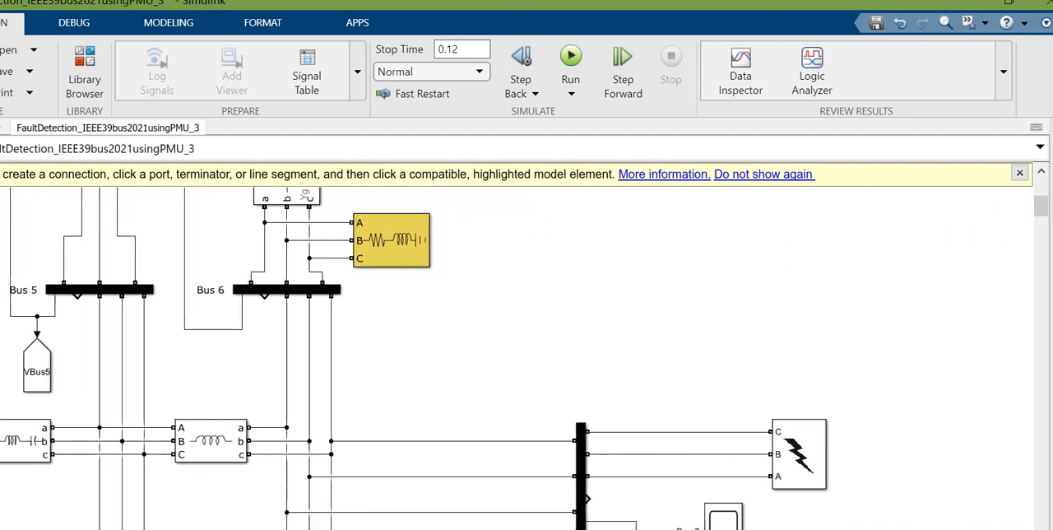
scroll(517, 358, "right", 1)
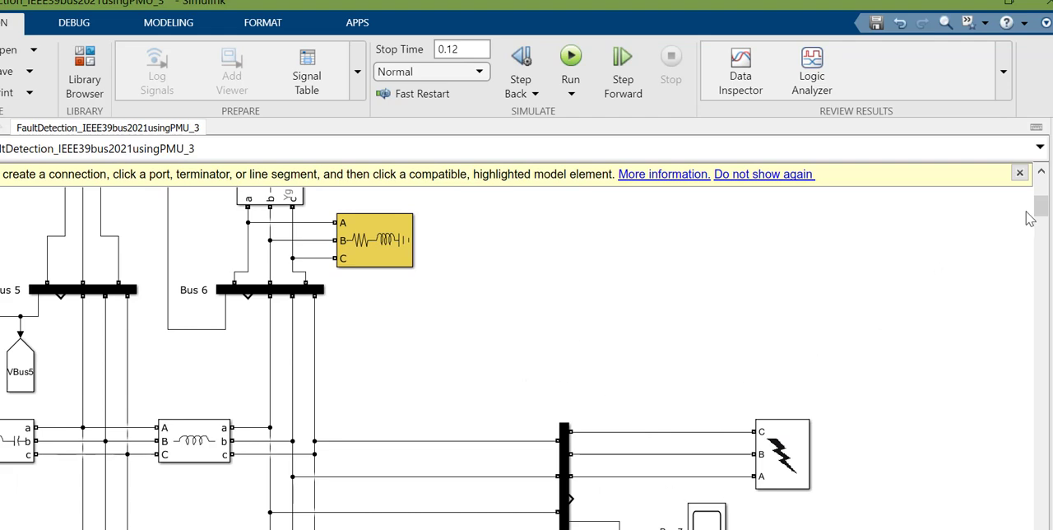
left_click_drag(1040, 210, 1041, 215)
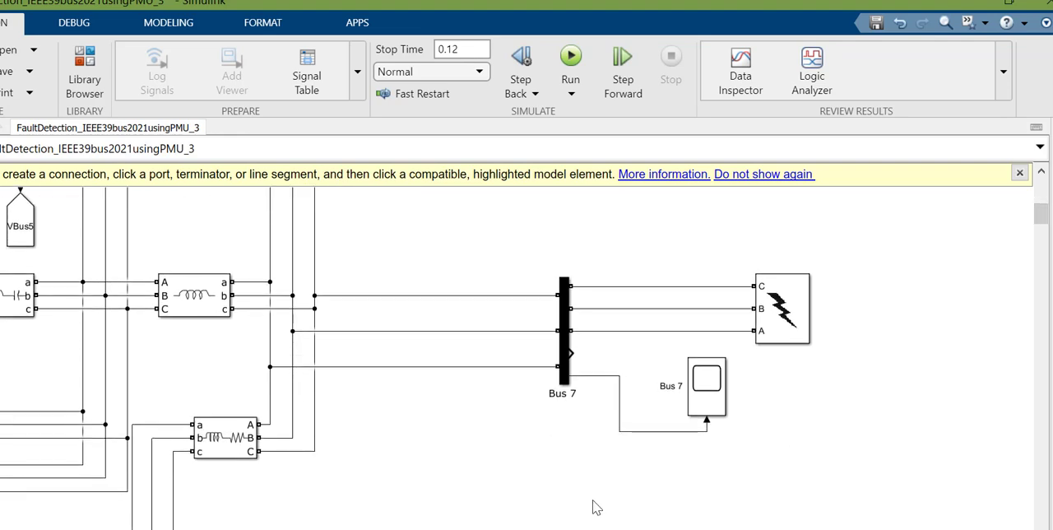
Step: Review the block parameters of the Three-Phase Fault connected to Bus 7, including faulted phases, switching times and resistances
left_click(780, 319)
double_click(779, 319)
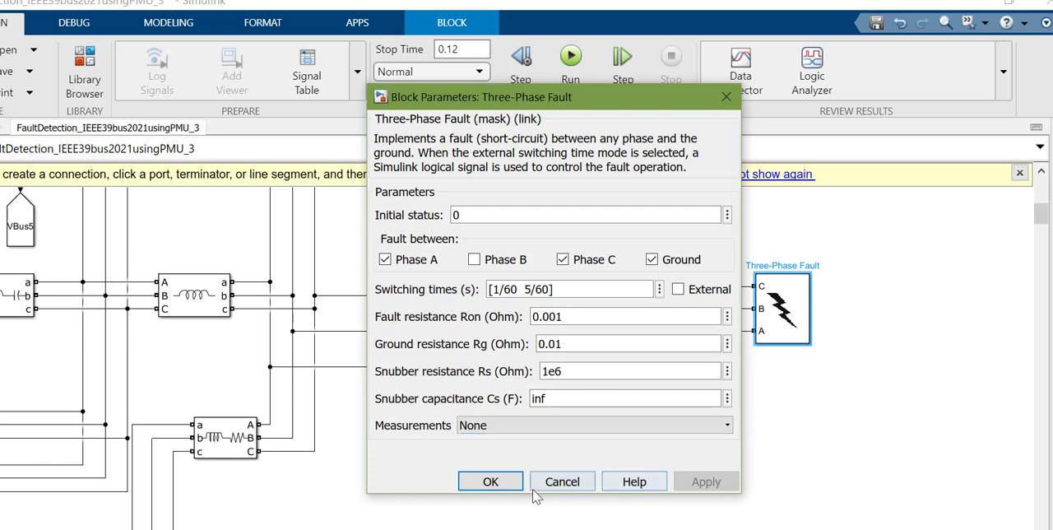
left_click(492, 485)
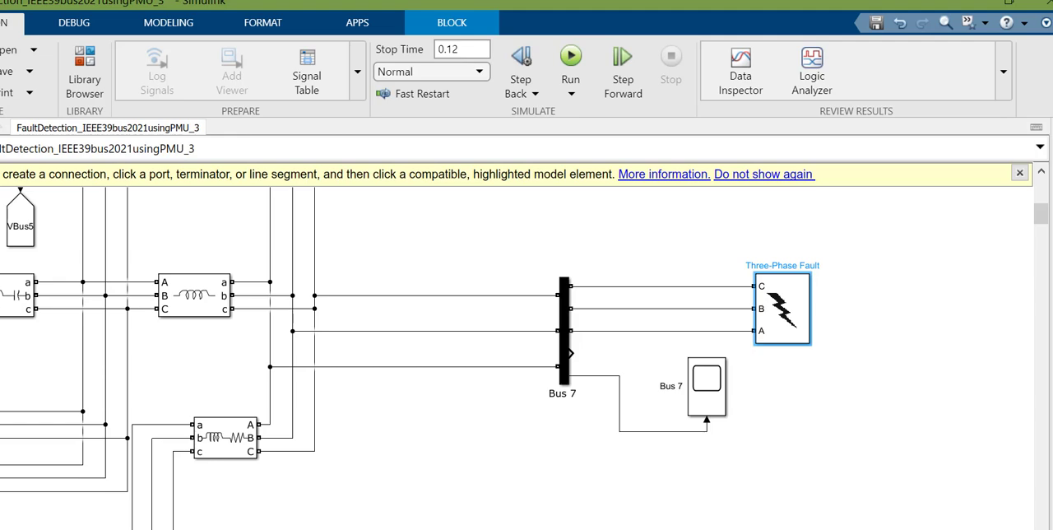
Step: Inspect the inductive Three-Phase Series RLC Branch4 block between the Bus 5 and Bus 6 lines by selecting it
scroll(516, 358, "left", 3)
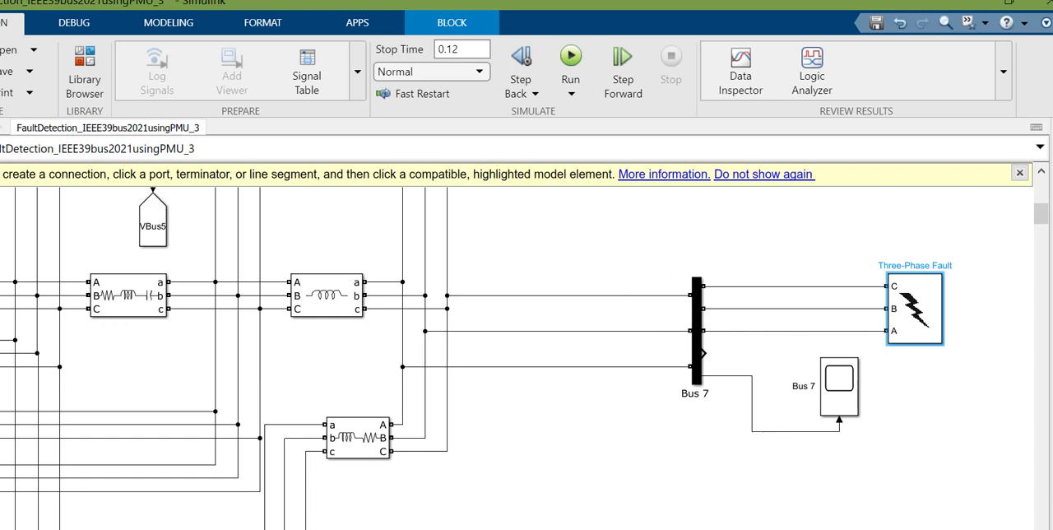
scroll(526, 345, "left", 10)
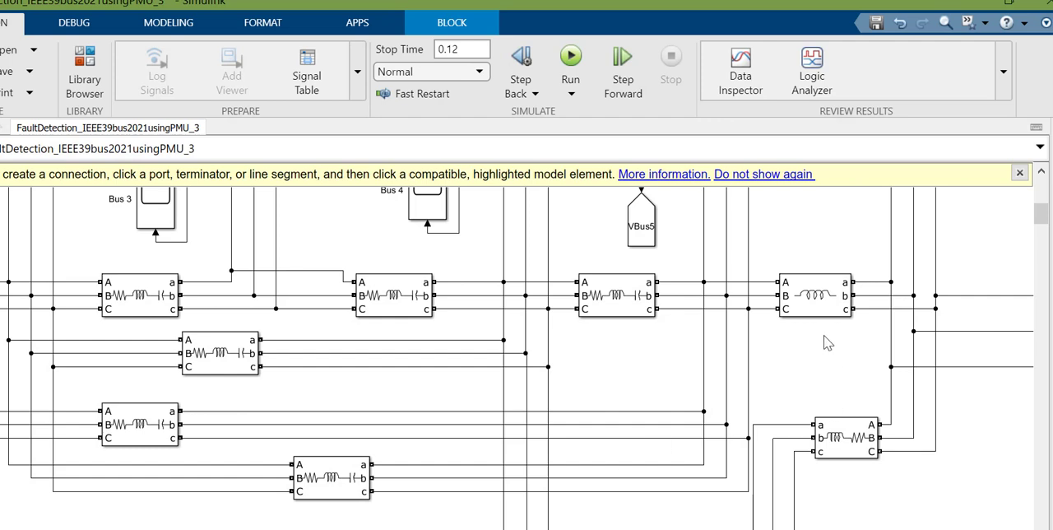
left_click(808, 301)
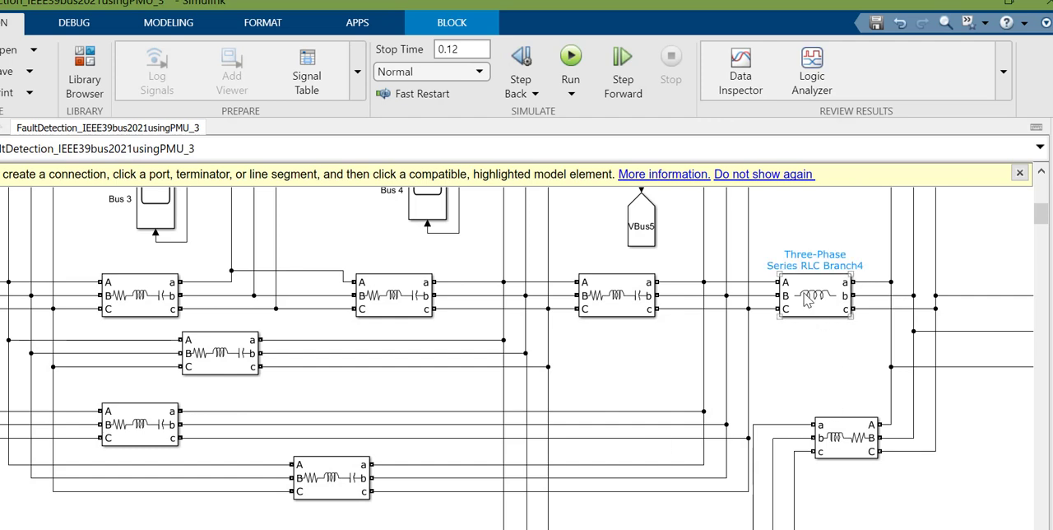
left_click(794, 362)
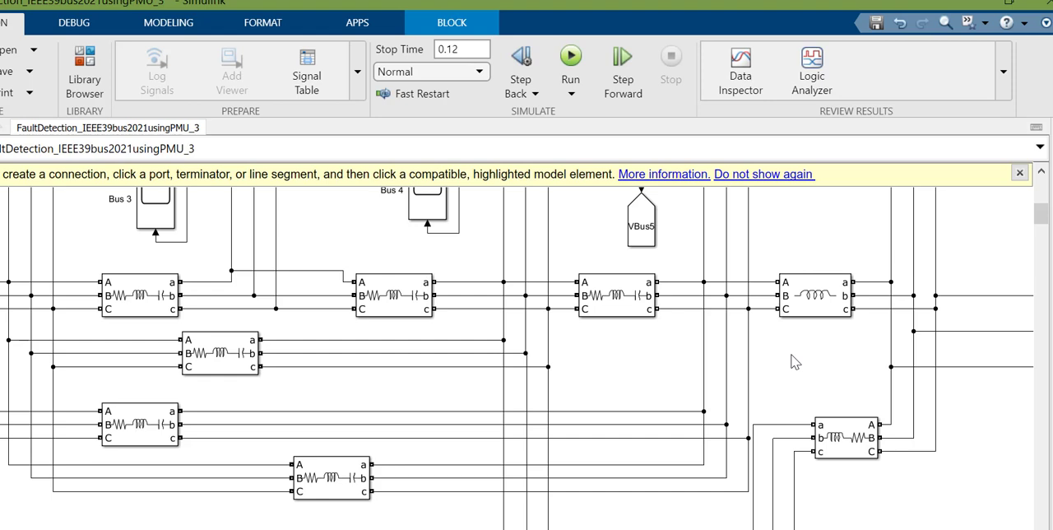
left_click(812, 283)
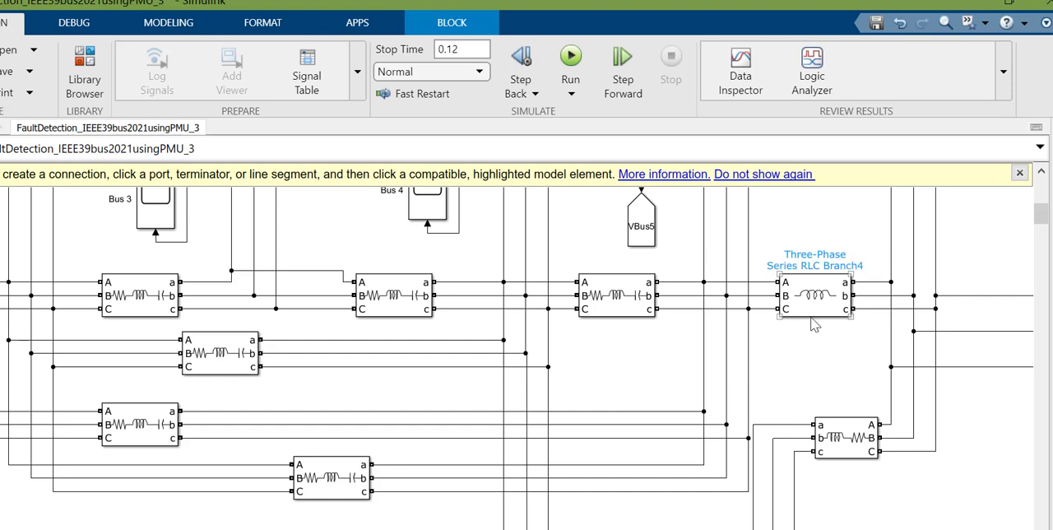
left_click(621, 354)
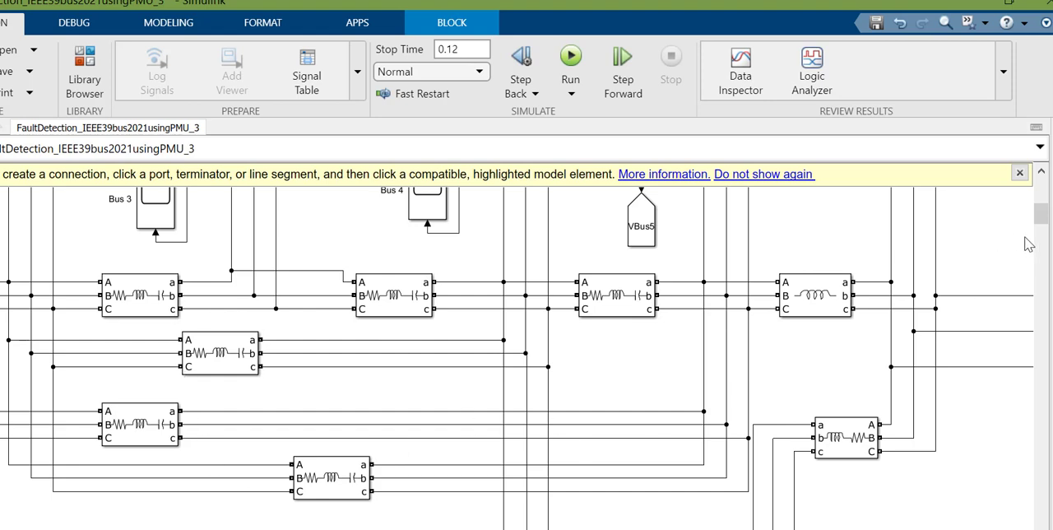
Step: Highlight the three phase lines leaving ports a, b and c of the RLC branch below the Bus 6 lines
left_click(869, 444)
mouse_move(1040, 213)
left_mouse_down()
mouse_move(1043, 526)
mouse_move(1041, 221)
left_mouse_up()
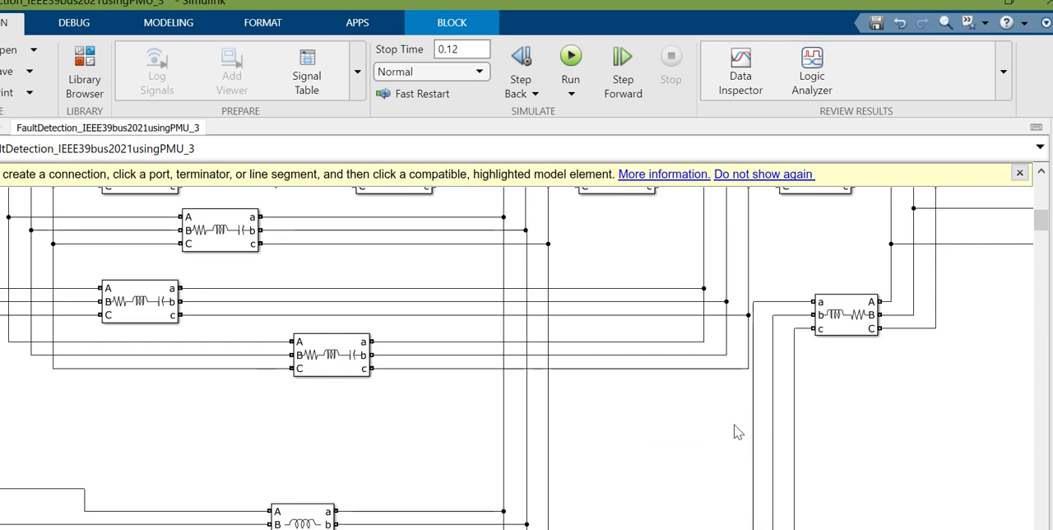
left_click_drag(733, 425, 810, 445)
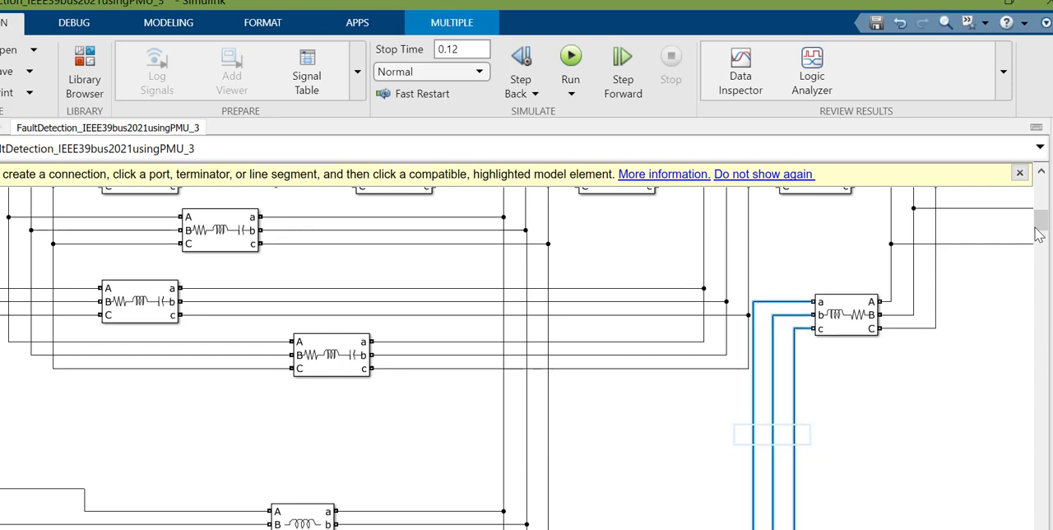
Step: Highlight the three outermost long vertical phase lines beside the Bus -12 to Bus -14 section and trace them down past Bus -23
left_click_drag(1040, 229, 1042, 193)
left_click(708, 273)
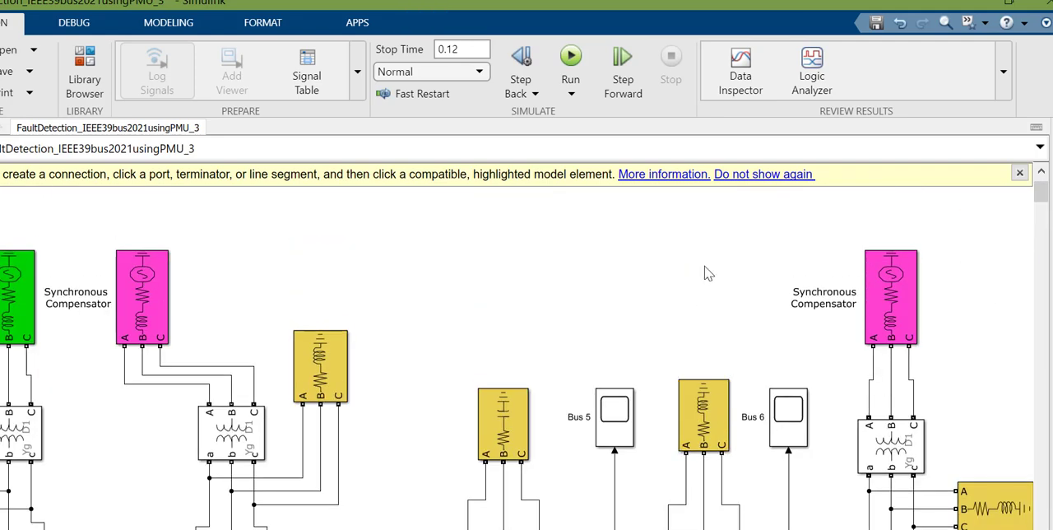
key("minus")
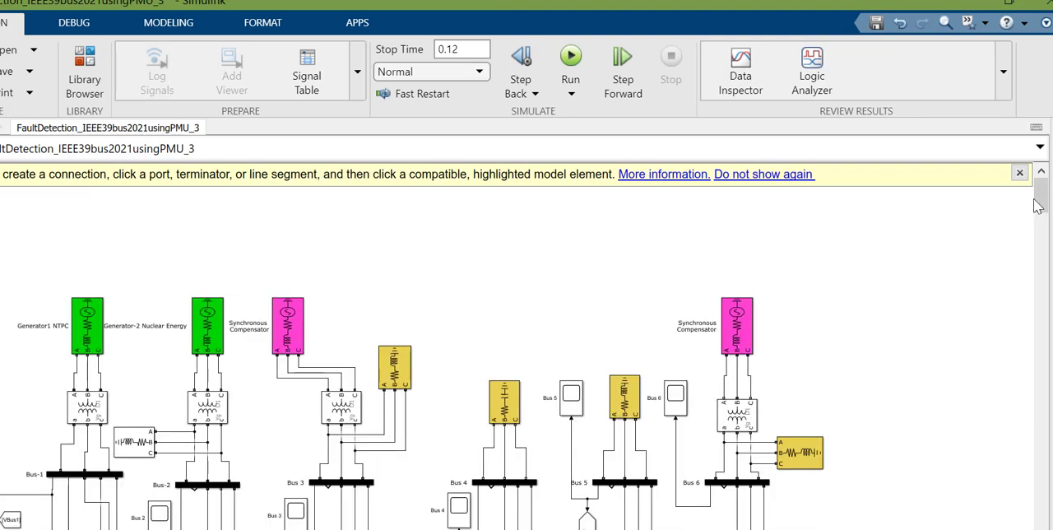
left_click_drag(1038, 206, 1041, 288)
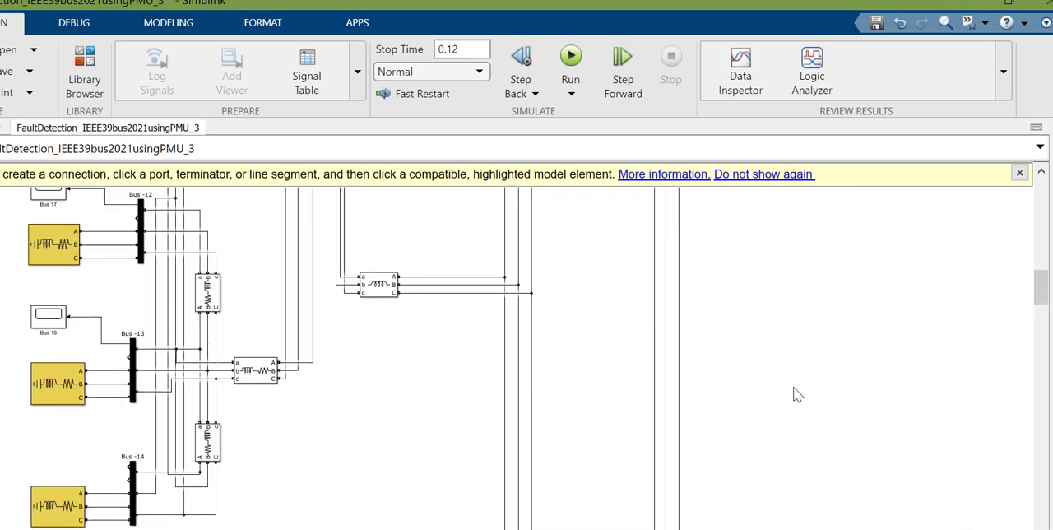
left_click_drag(791, 386, 629, 422)
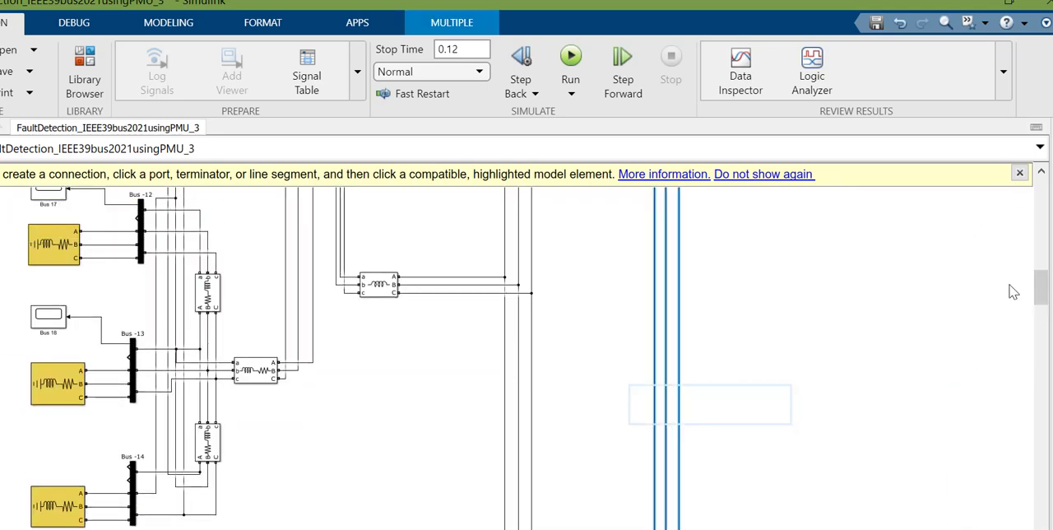
left_click_drag(1038, 292, 1040, 396)
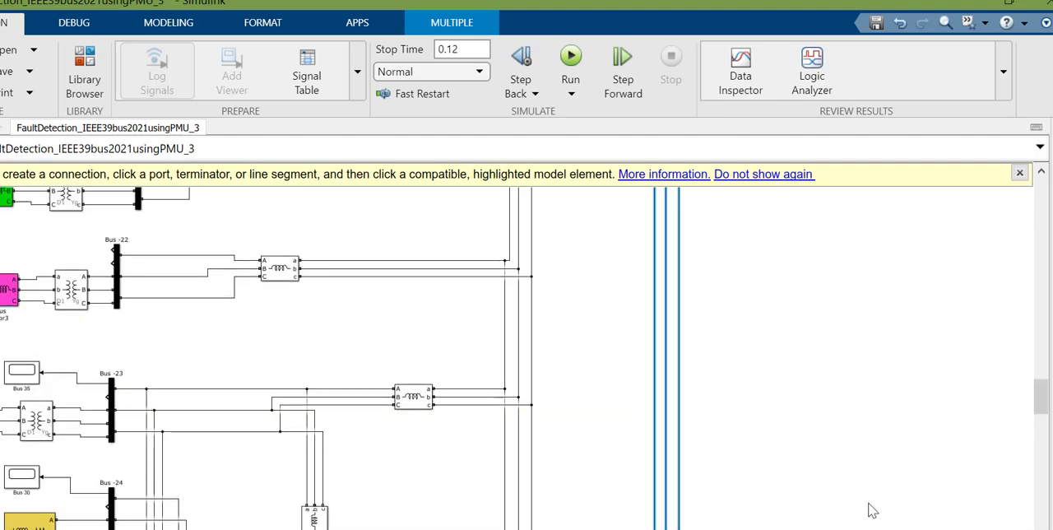
scroll(516, 358, "left", 3)
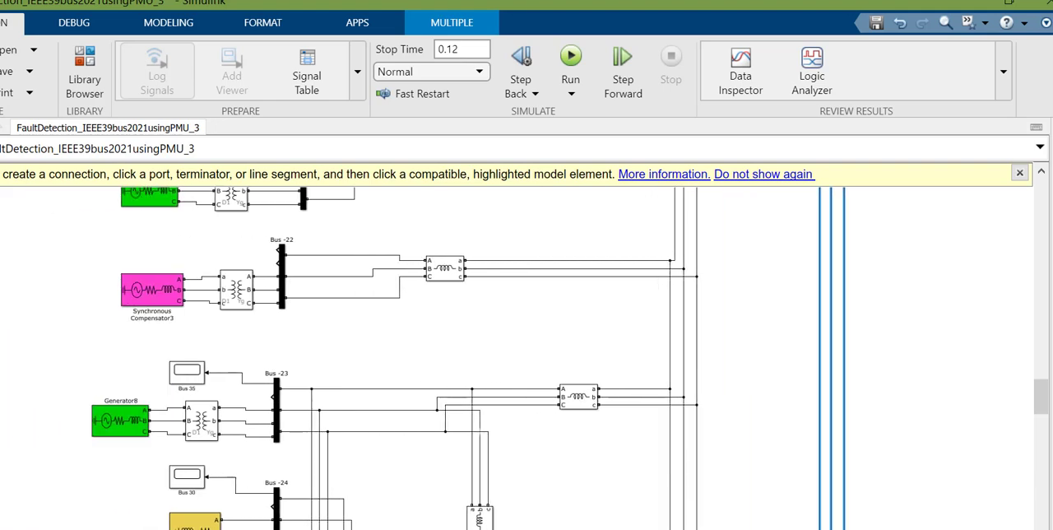
Step: Trace the highlighted phase lines from below Bus 6 down to the Bus 33 to Bus 39 section and examine its line branches and loads
left_click_drag(1040, 396, 1043, 216)
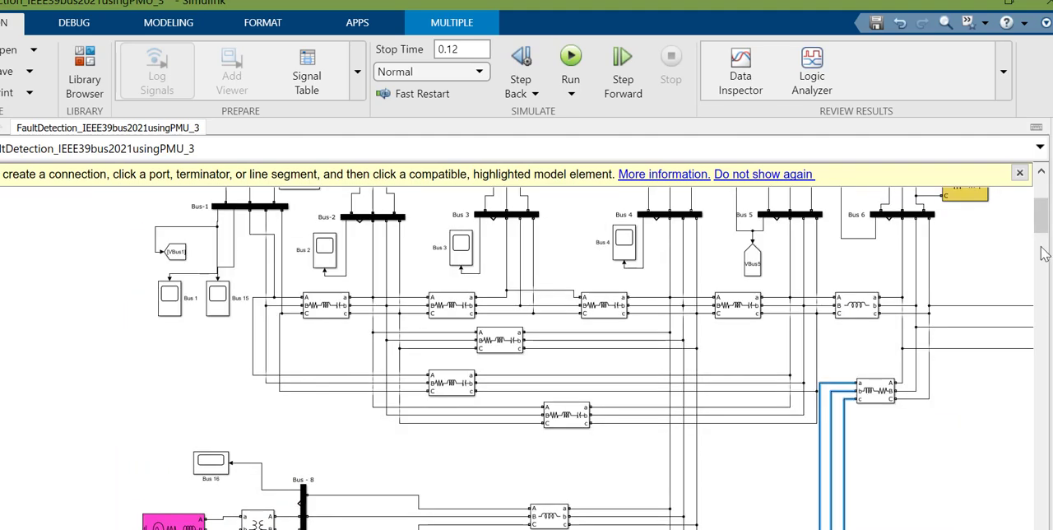
left_click_drag(1043, 253, 1041, 510)
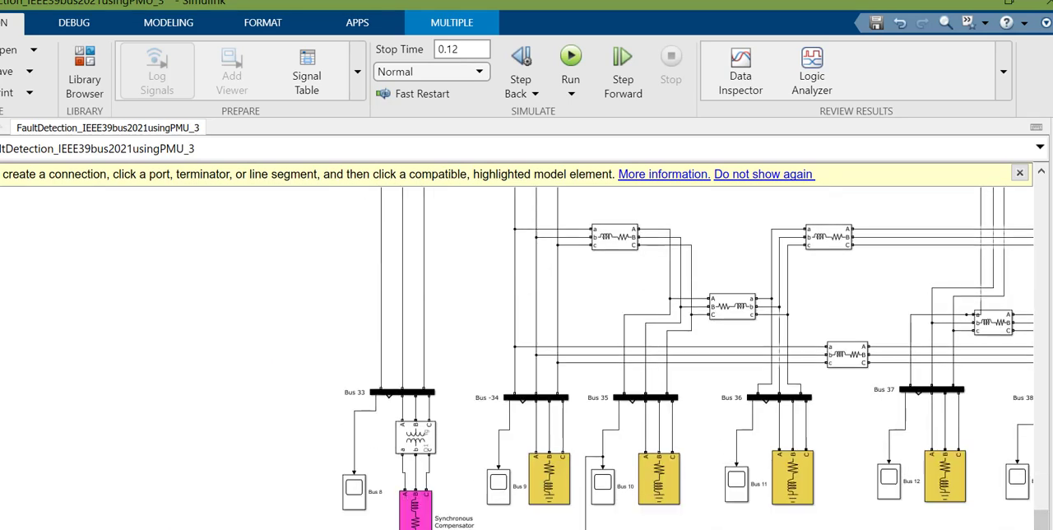
scroll(516, 358, "right", 5)
scroll(516, 358, "left", 5)
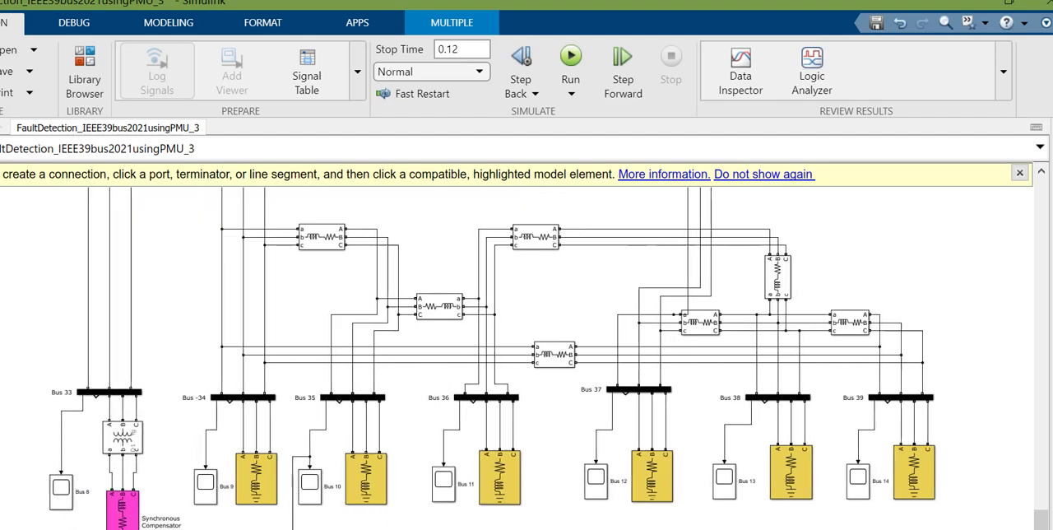
scroll(676, 358, "left", 1)
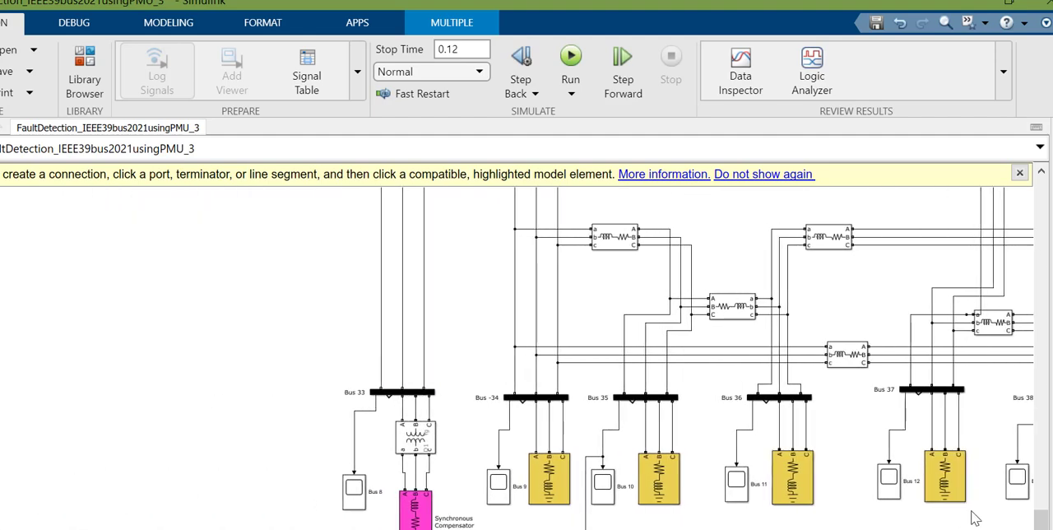
scroll(1038, 517, "up", 4)
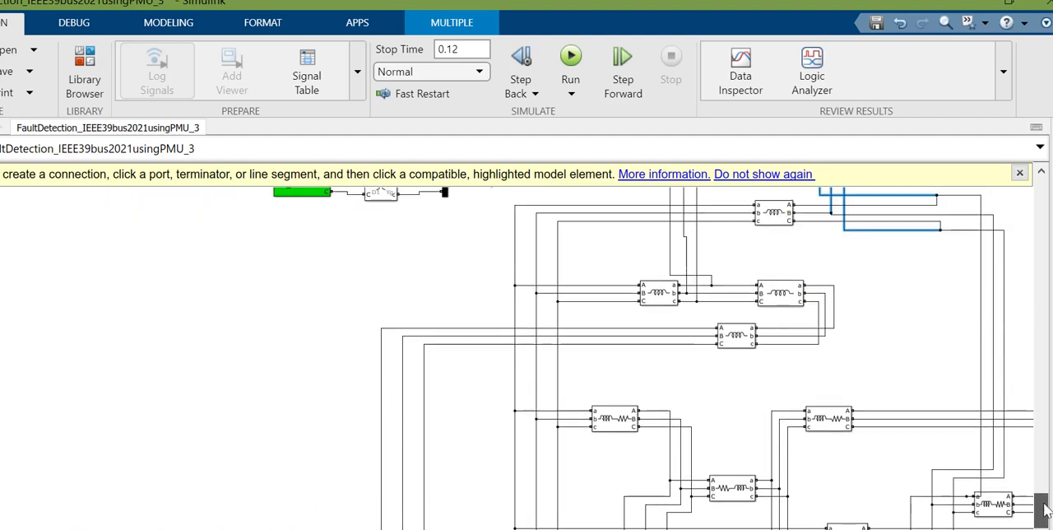
scroll(1044, 514, "down", 4)
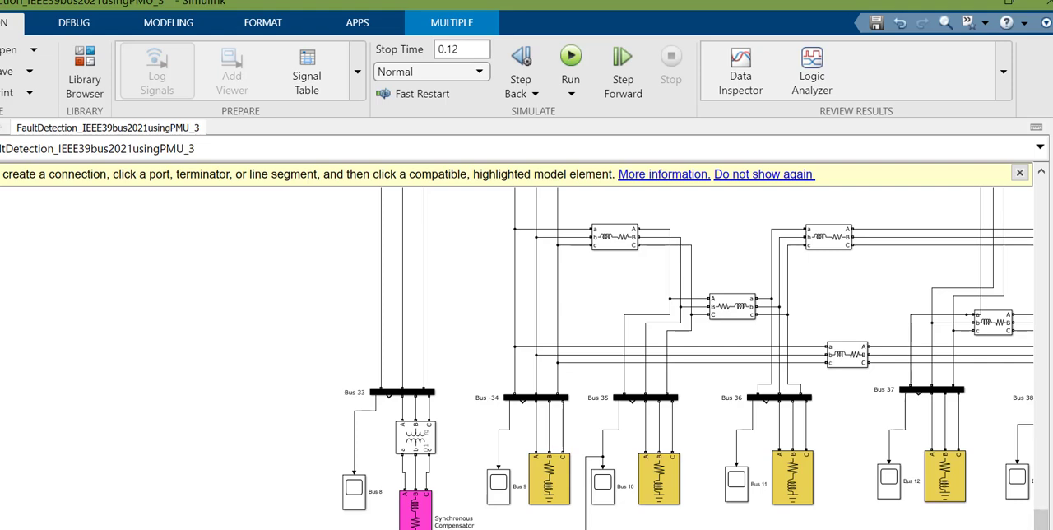
scroll(527, 358, "right", 6)
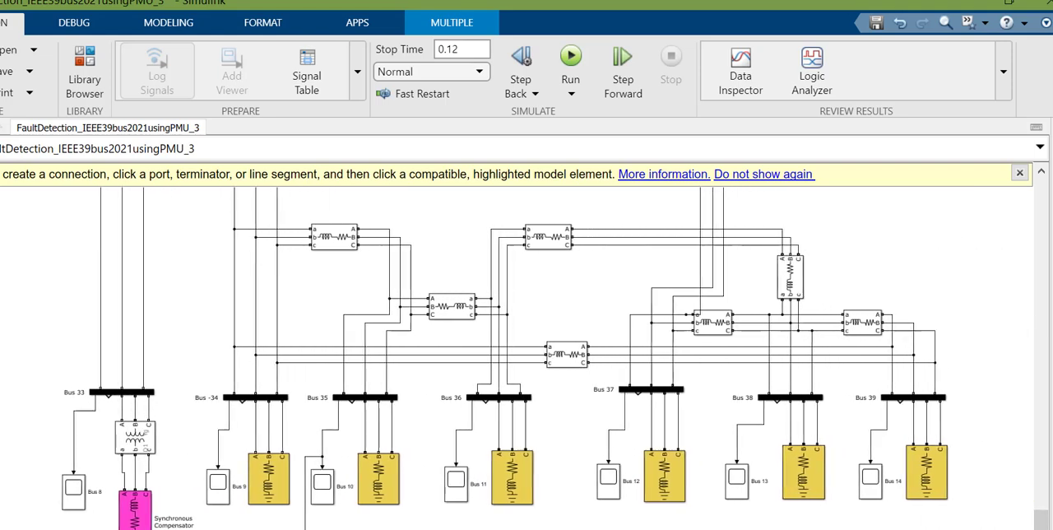
scroll(292, 481, "left", 1)
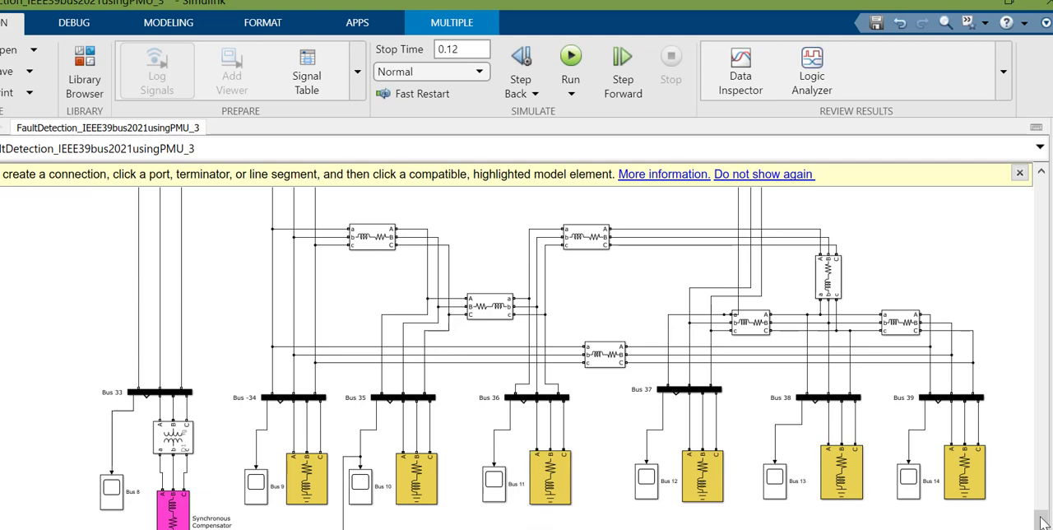
mouse_move(1043, 522)
left_mouse_down()
mouse_move(1043, 185)
mouse_move(1041, 524)
left_mouse_up()
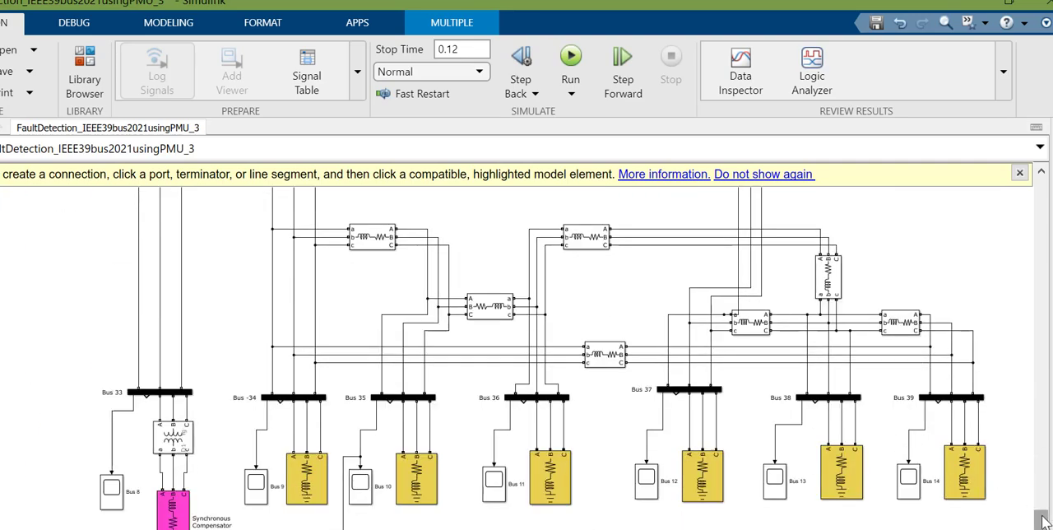
Step: Examine the PMU section and inspect the VBus1 From block that feeds the first PLL-based positive-sequence PMU
left_click_drag(1038, 512, 1043, 354)
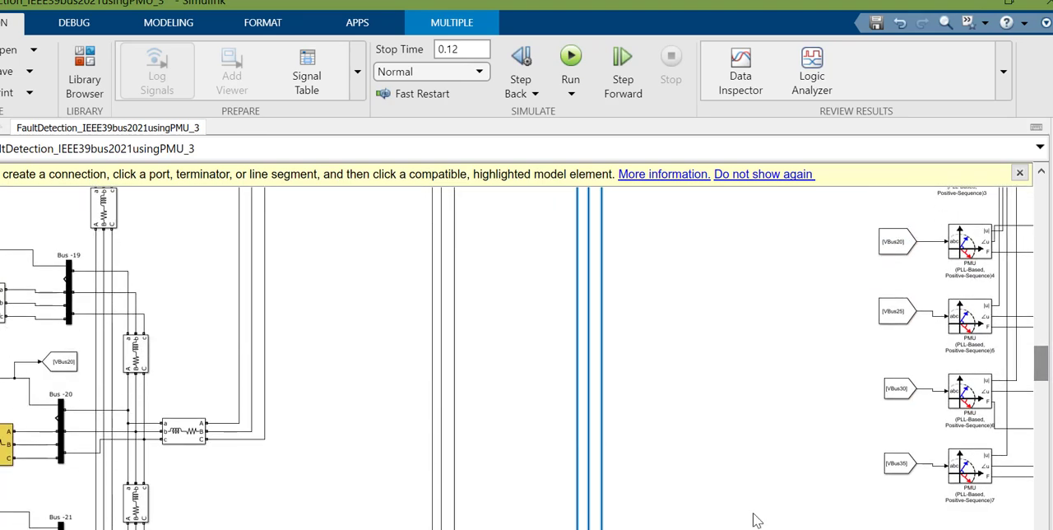
scroll(517, 358, "right", 5)
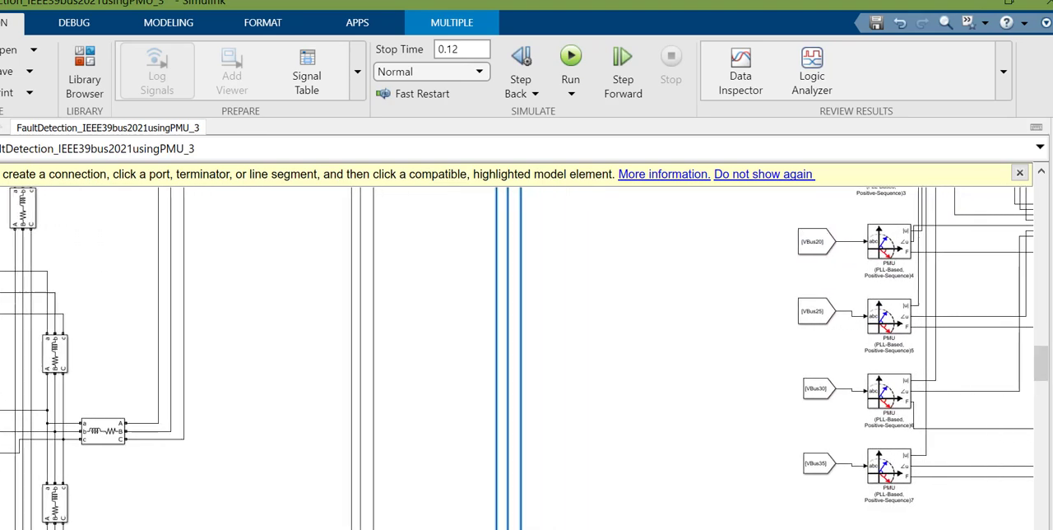
scroll(517, 358, "right", 1)
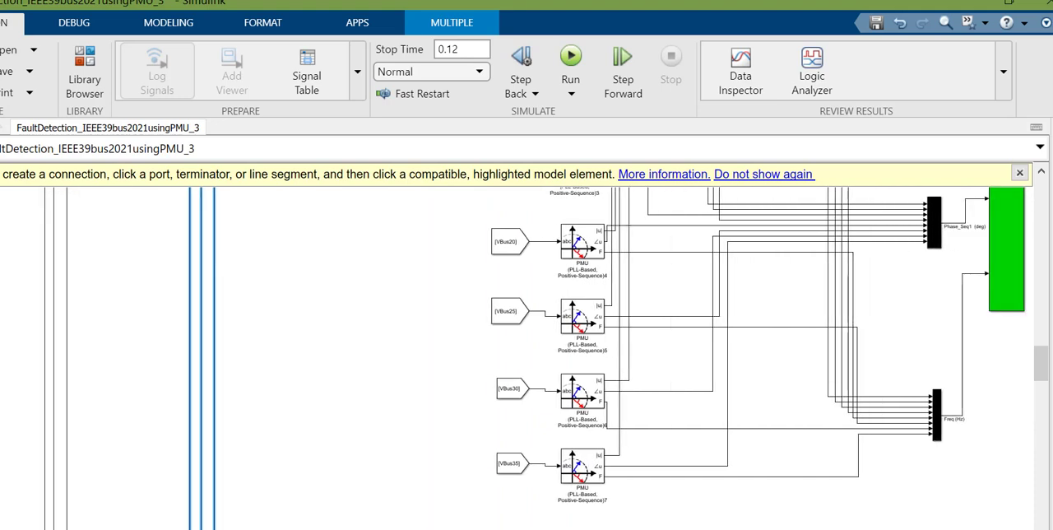
left_click_drag(1042, 374, 1049, 355)
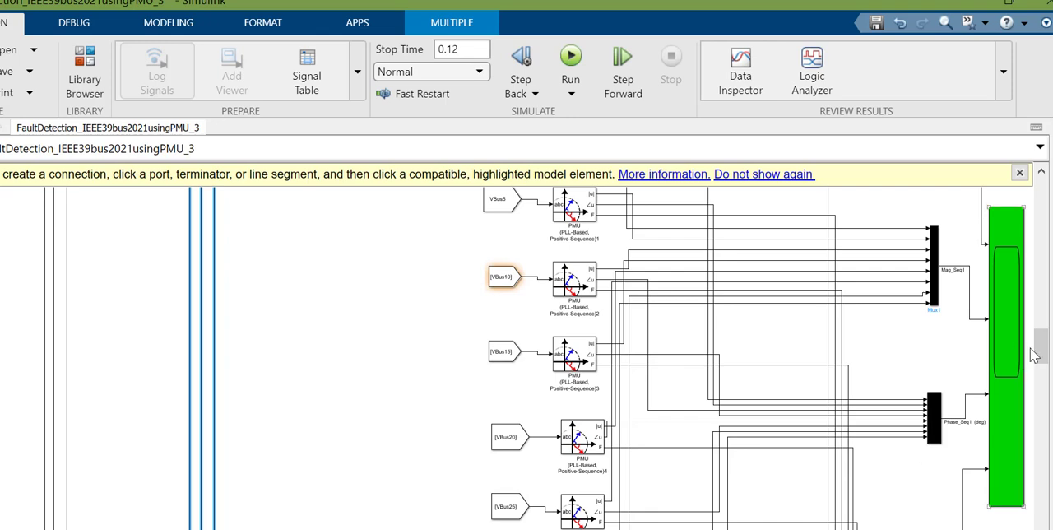
left_click_drag(1041, 350, 1043, 348)
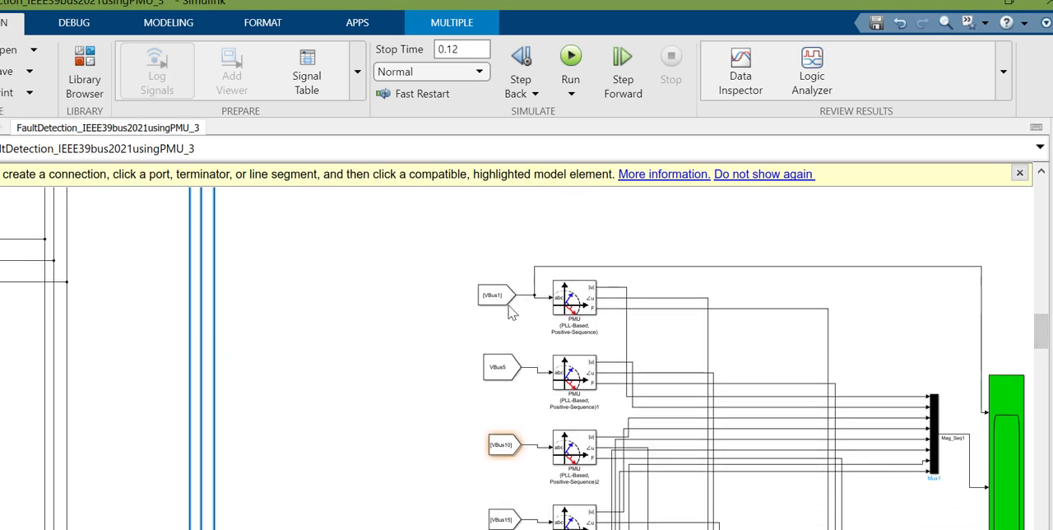
left_click(510, 301)
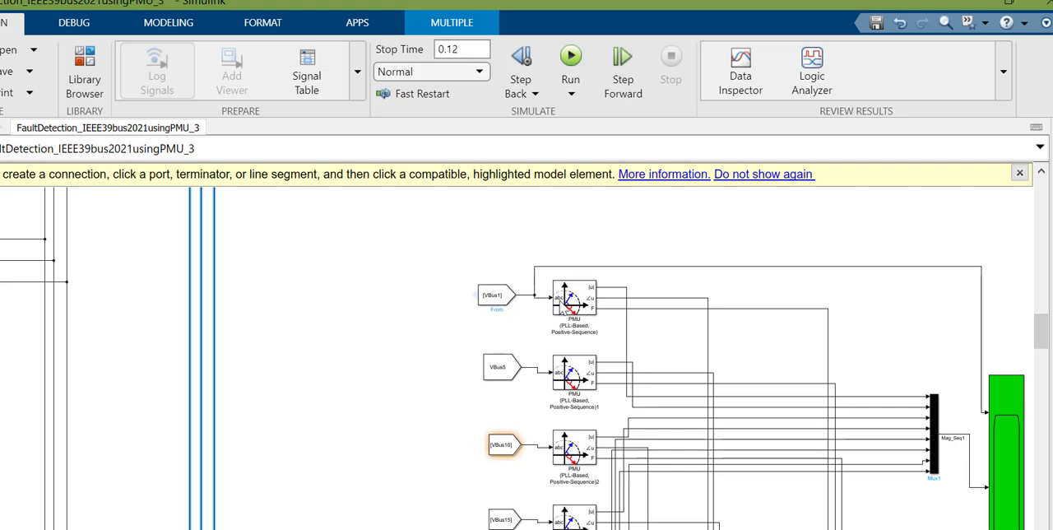
left_click(481, 310)
left_click(511, 309)
Step: Trace the magnitude and phase outputs of the PMU blocks through the Mag_Seq1 and Phase_Seq1 multiplexers to the green scope
left_click_drag(1046, 323, 1043, 349)
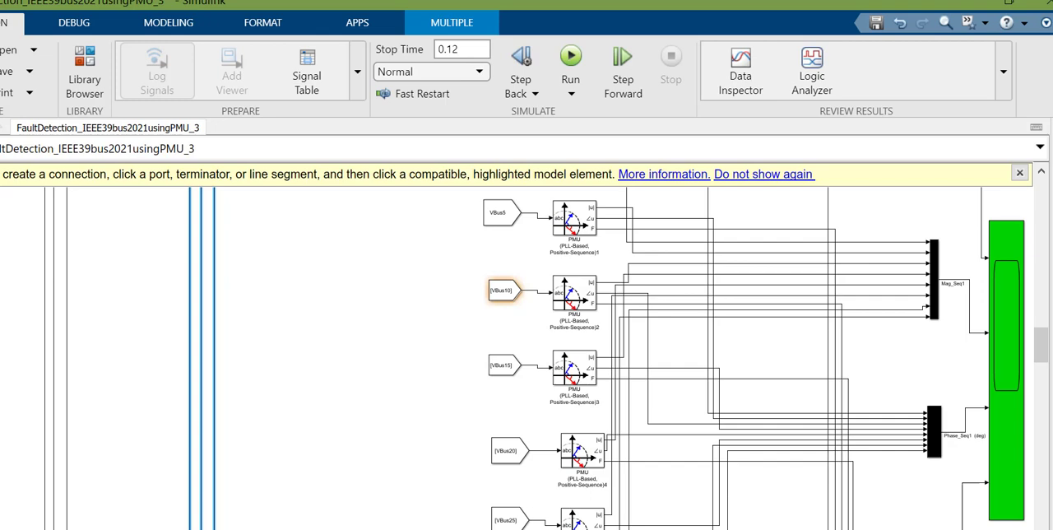
mouse_move(1049, 348)
left_mouse_down()
mouse_move(1046, 326)
mouse_move(1046, 337)
left_mouse_up()
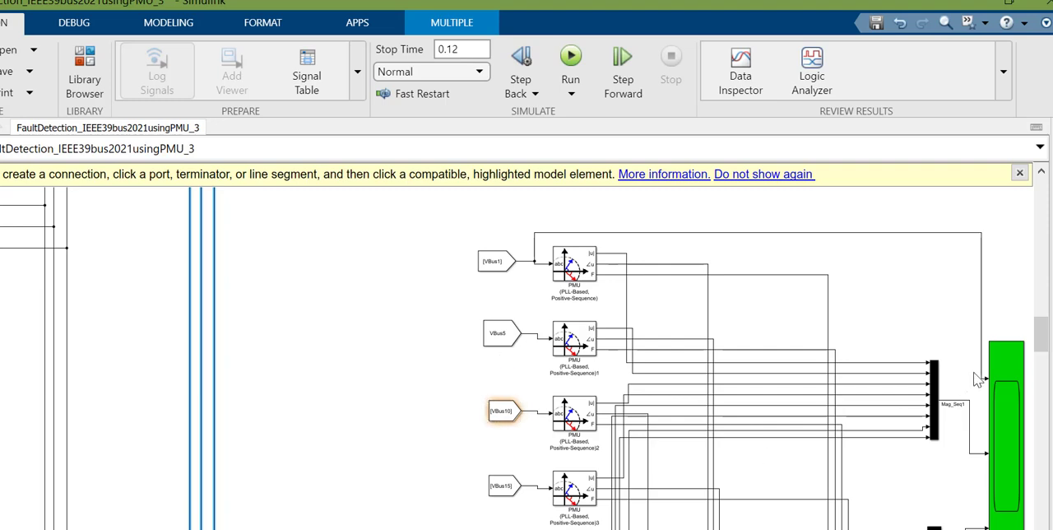
mouse_move(1047, 335)
left_mouse_down()
mouse_move(1049, 369)
mouse_move(1049, 346)
left_mouse_up()
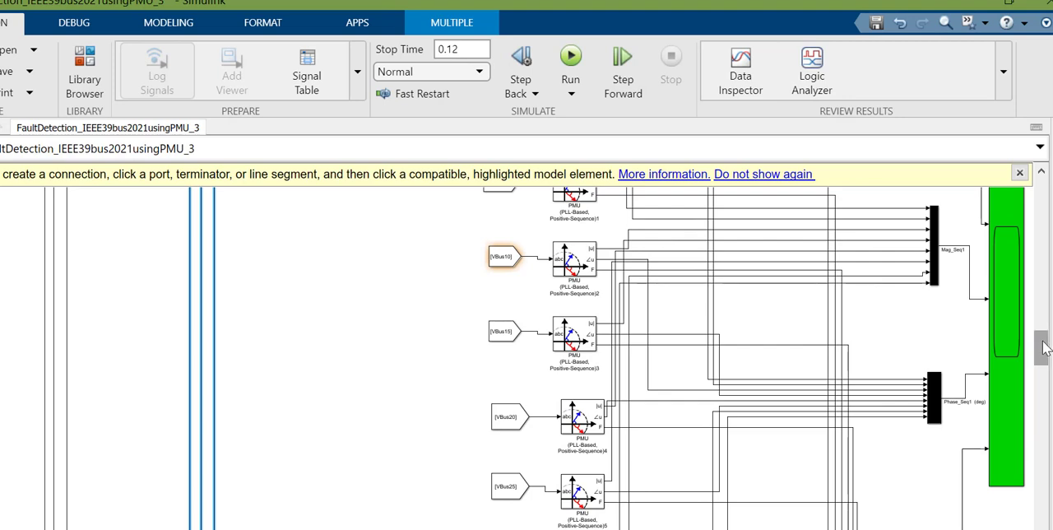
mouse_move(1043, 352)
left_mouse_down()
mouse_move(1046, 370)
mouse_move(1048, 347)
left_mouse_up()
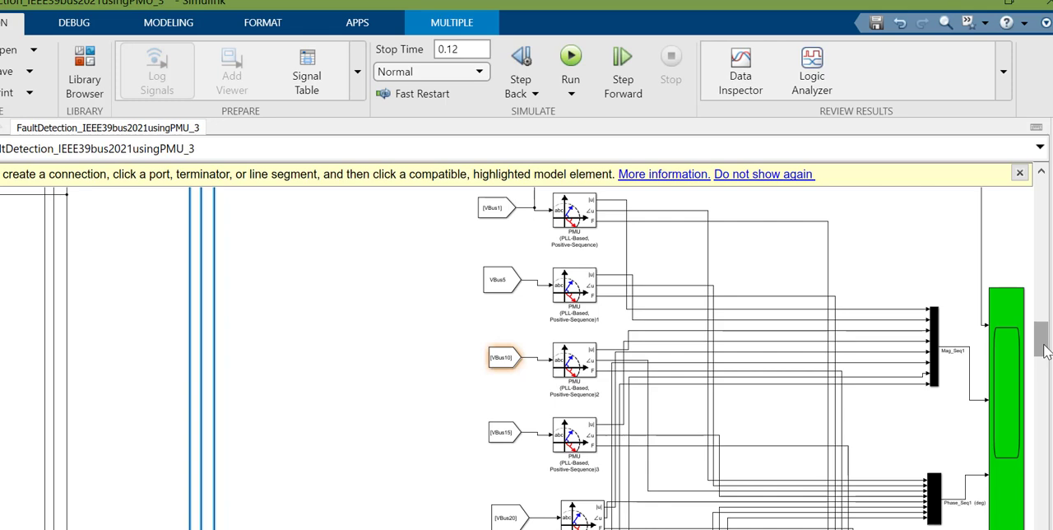
left_click_drag(1044, 351, 1047, 350)
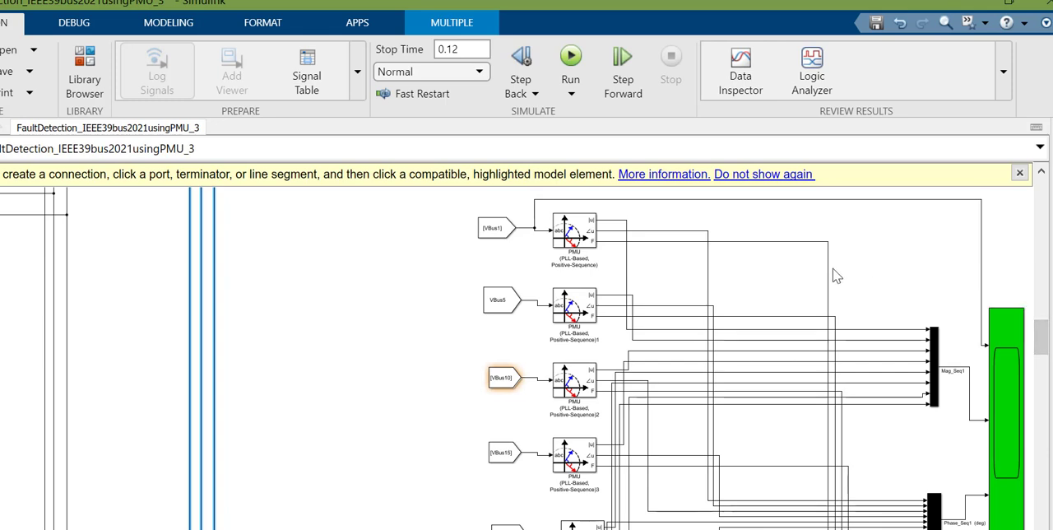
left_click(934, 396)
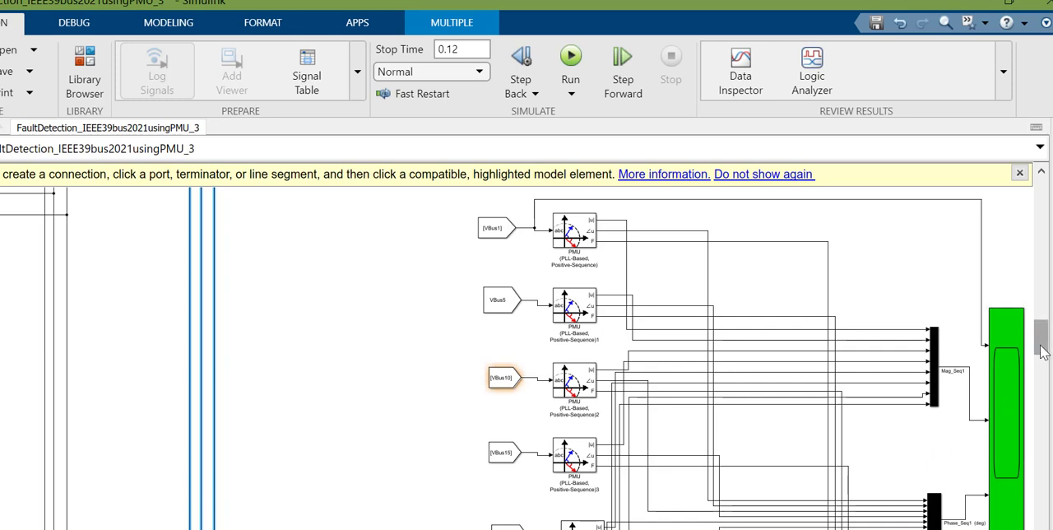
left_click_drag(1040, 339, 1050, 359)
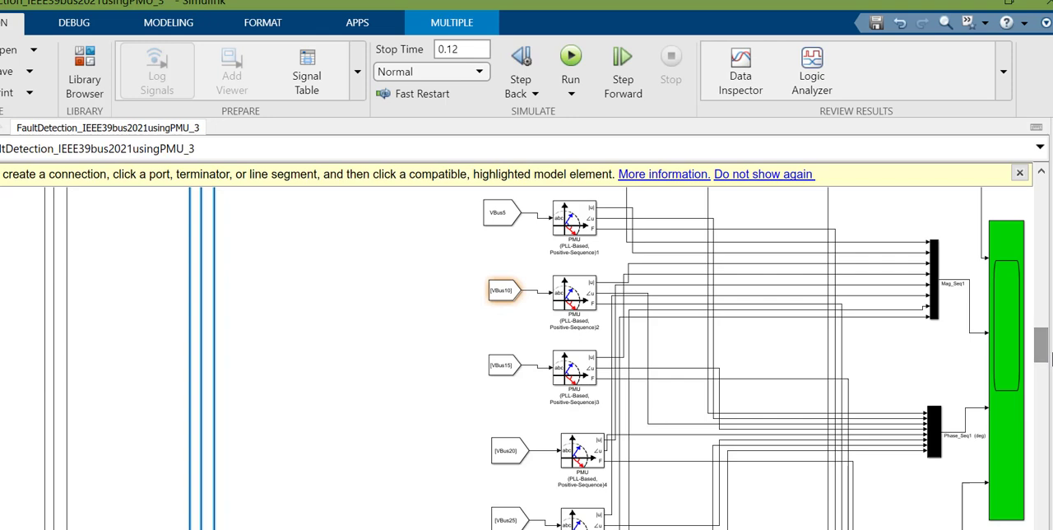
left_click(803, 226)
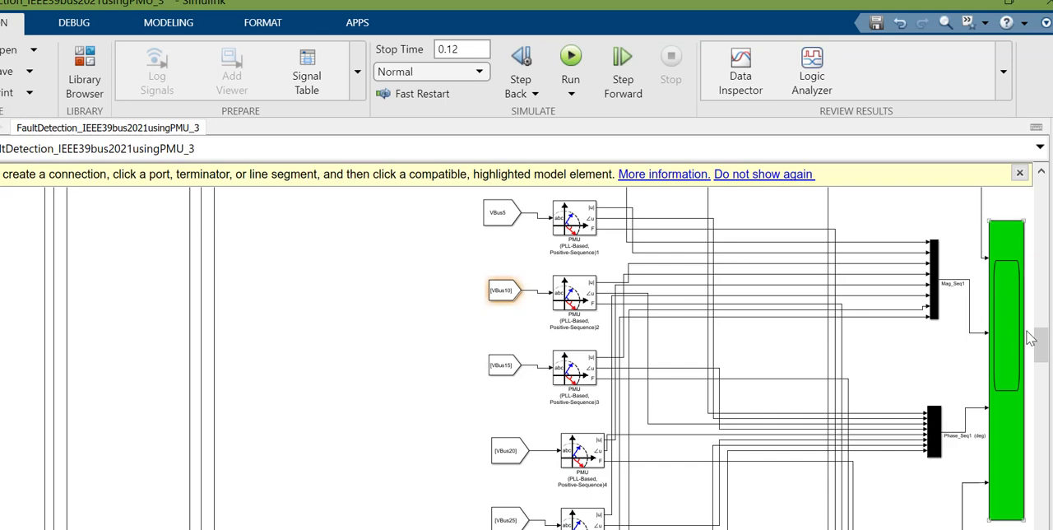
mouse_move(1043, 345)
left_mouse_down()
mouse_move(1043, 309)
mouse_move(1046, 334)
left_mouse_up()
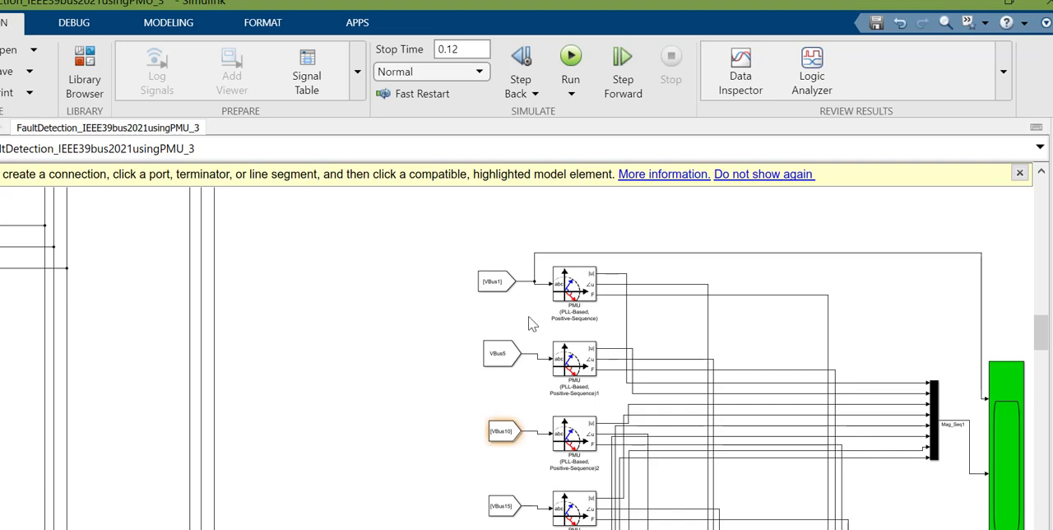
Step: Examine the VBus1 and VBus5 PMU blocks up close and follow their |u|, ∠u and F outputs toward the multiplexers and scope
scroll(532, 323, "up", 4)
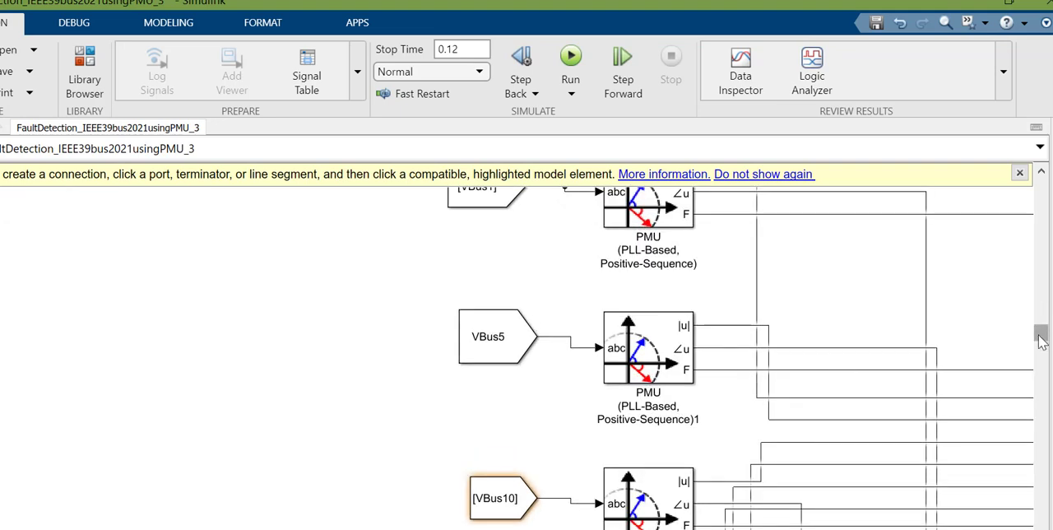
left_click_drag(1041, 339, 1041, 329)
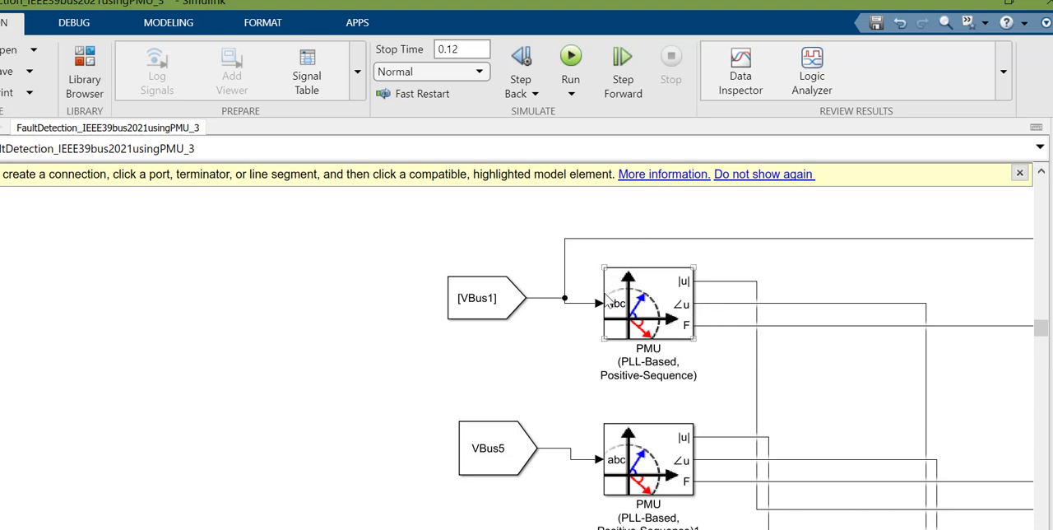
left_click(716, 377)
mouse_move(1043, 335)
left_mouse_down()
mouse_move(1045, 324)
mouse_move(1046, 336)
left_mouse_up()
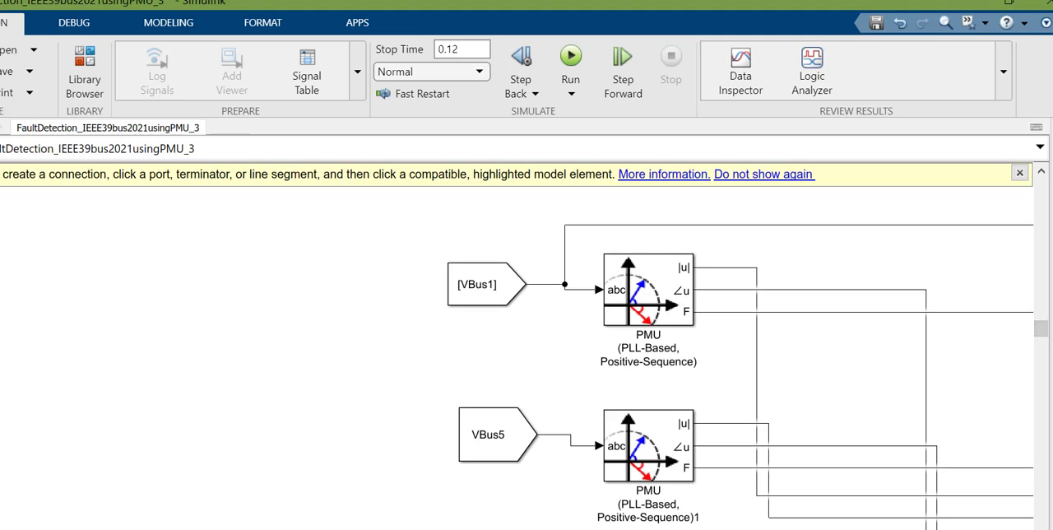
scroll(517, 357, "right", 5)
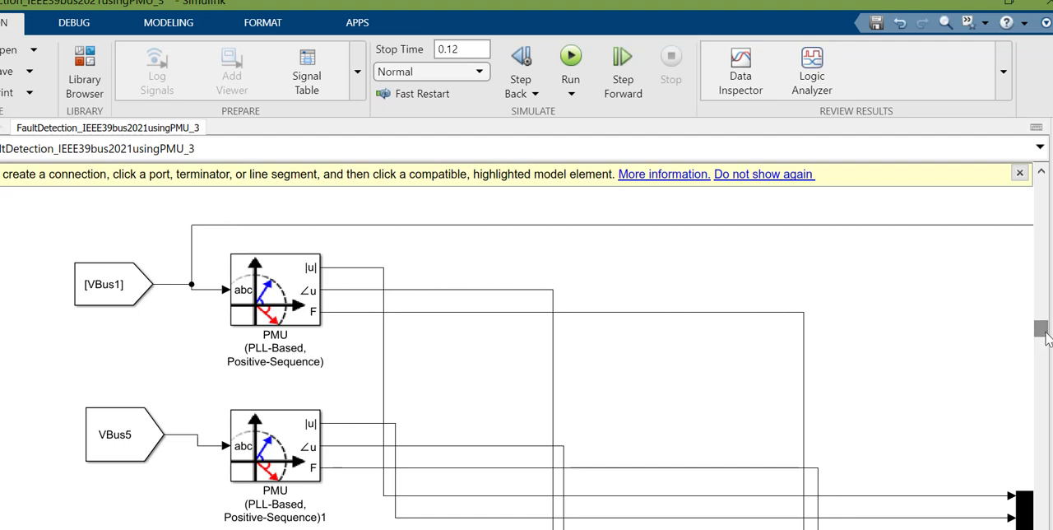
left_click_drag(1045, 331, 1046, 356)
scroll(517, 359, "right", 3)
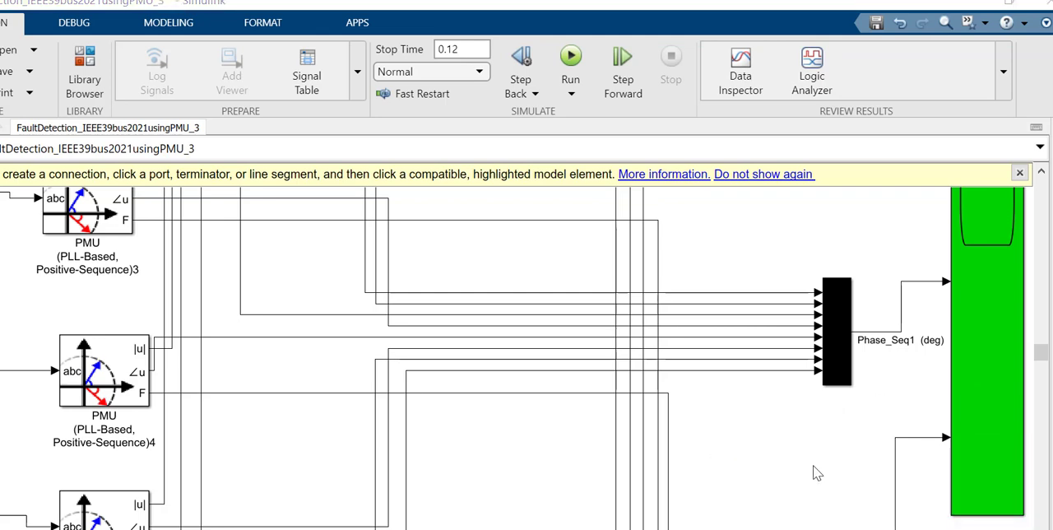
Step: Run the simulation of the FaultDetection_IEEE39bus2021usingPMU_3 model
left_click(571, 56)
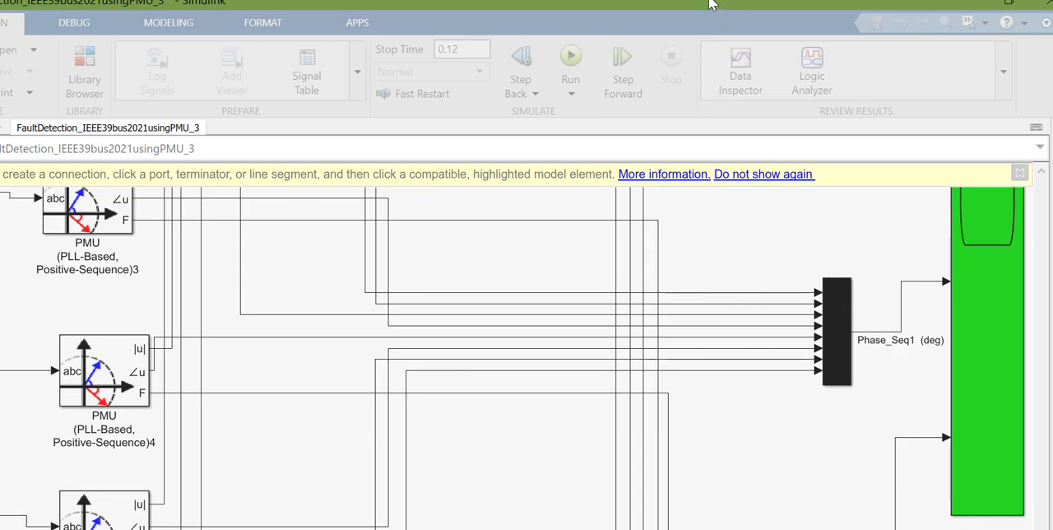
left_click_drag(709, 4, 646, 49)
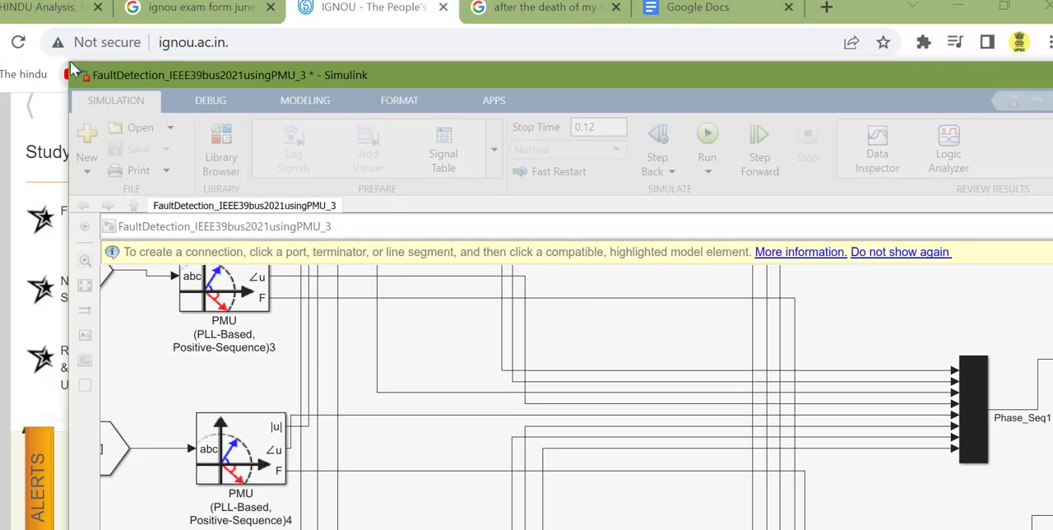
left_click_drag(112, 68, 318, 126)
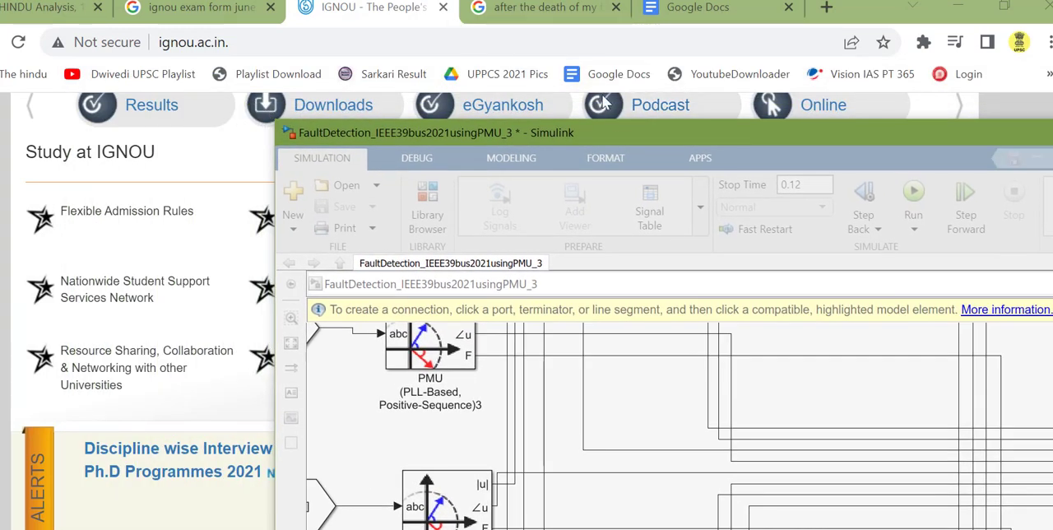
left_click_drag(651, 138, 414, 0)
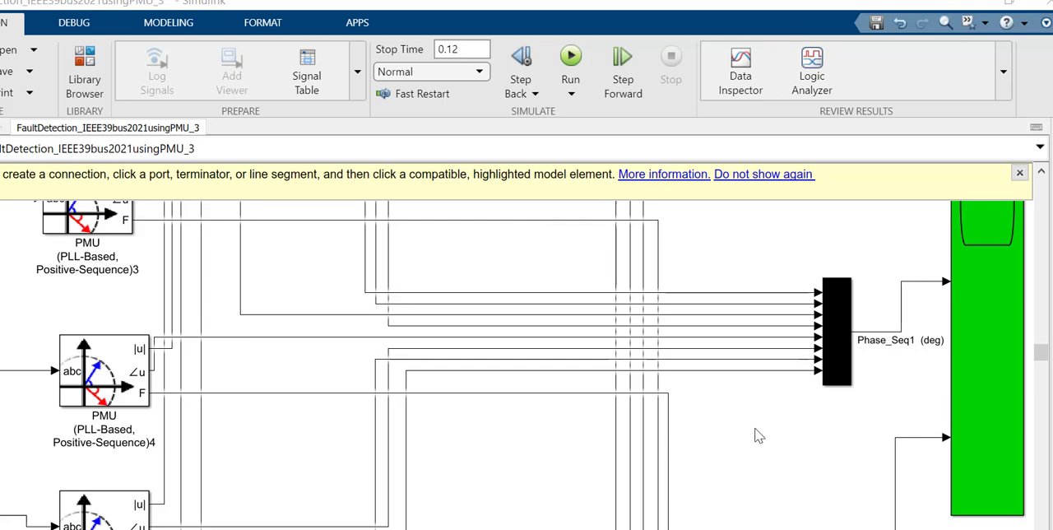
Step: Open the green scope fed by the PMU multiplexers and scale its plots to fit the signals
left_click(991, 359)
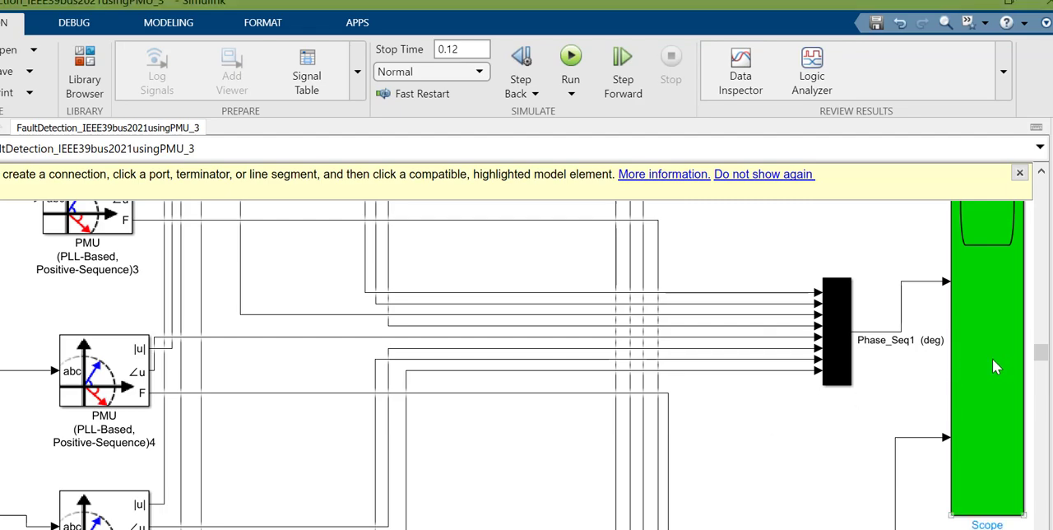
double_click(992, 359)
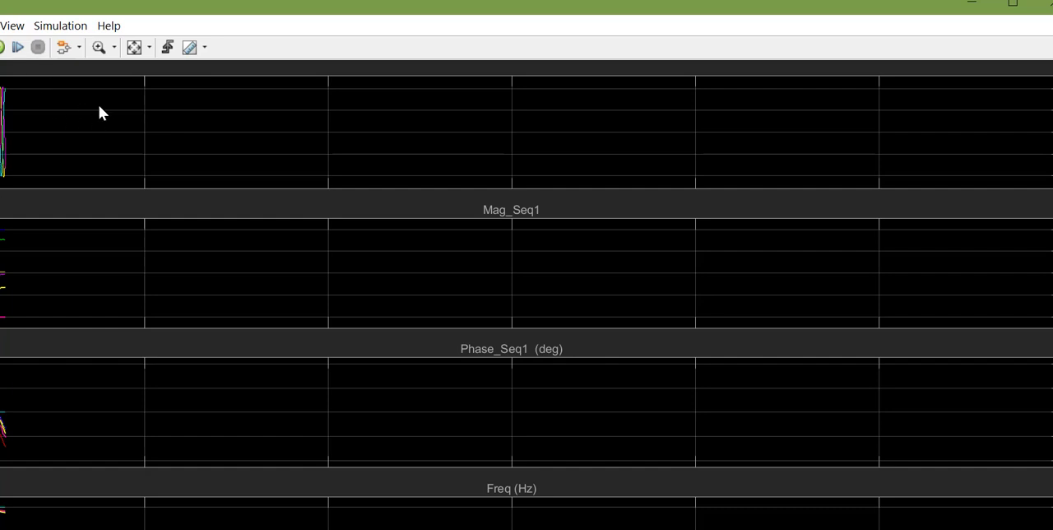
left_click(135, 48)
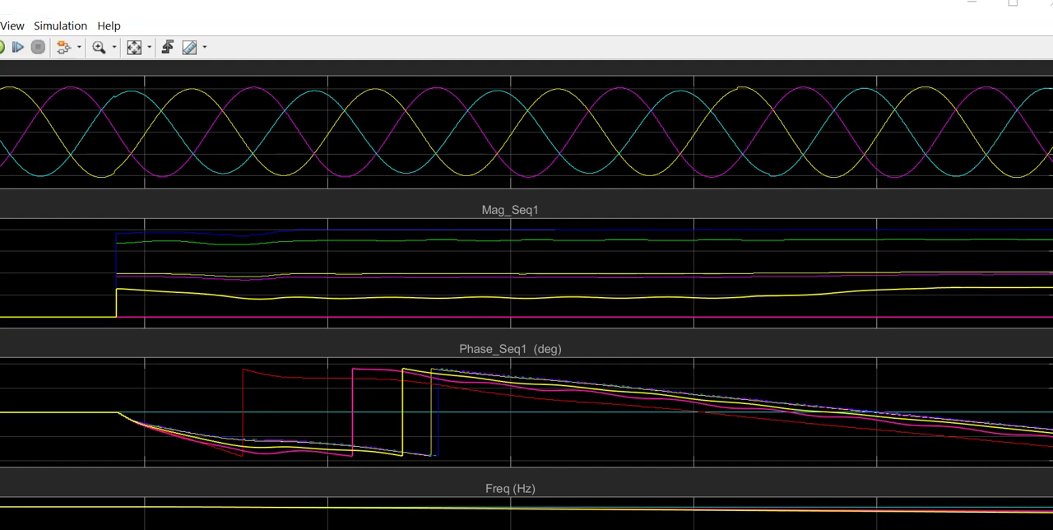
left_click_drag(875, 529, 864, 498)
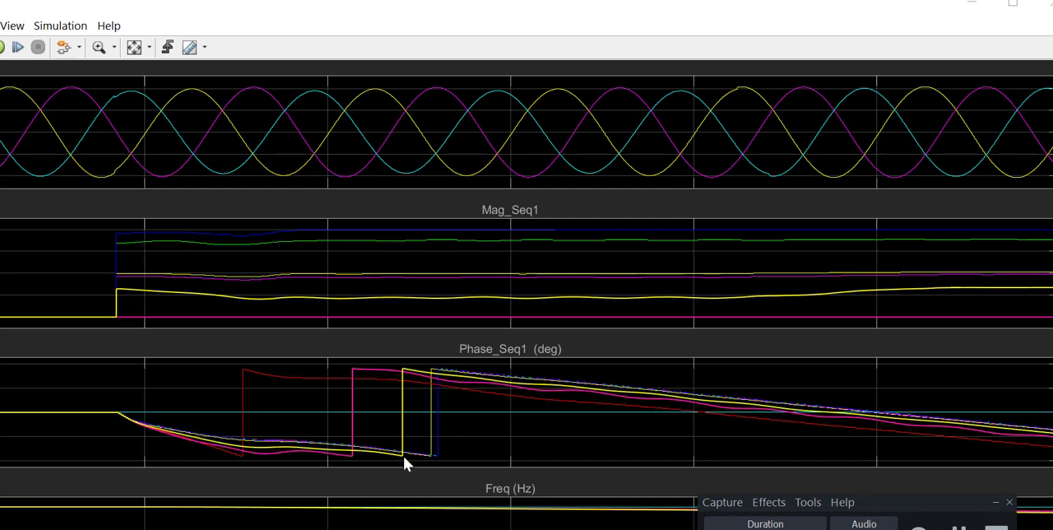
left_click_drag(886, 500, 891, 528)
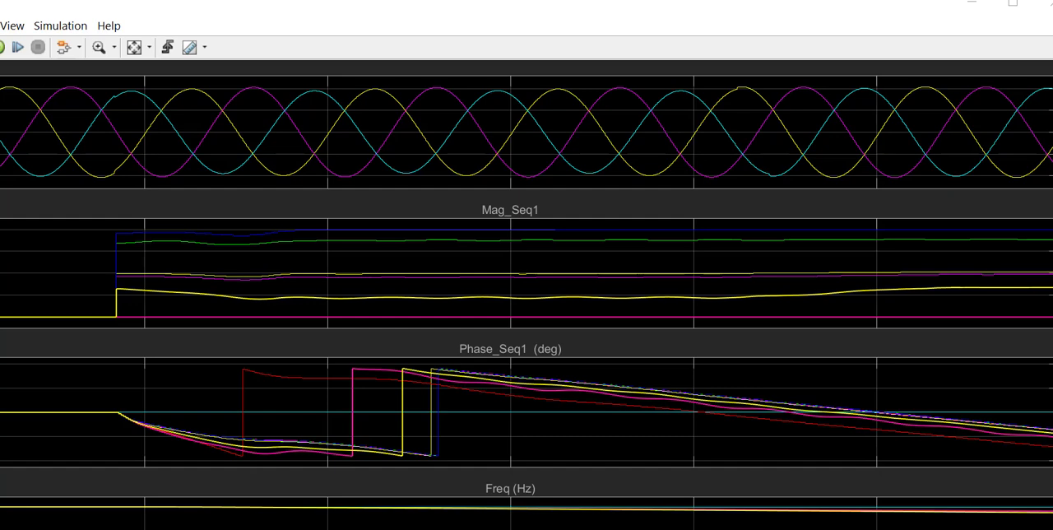